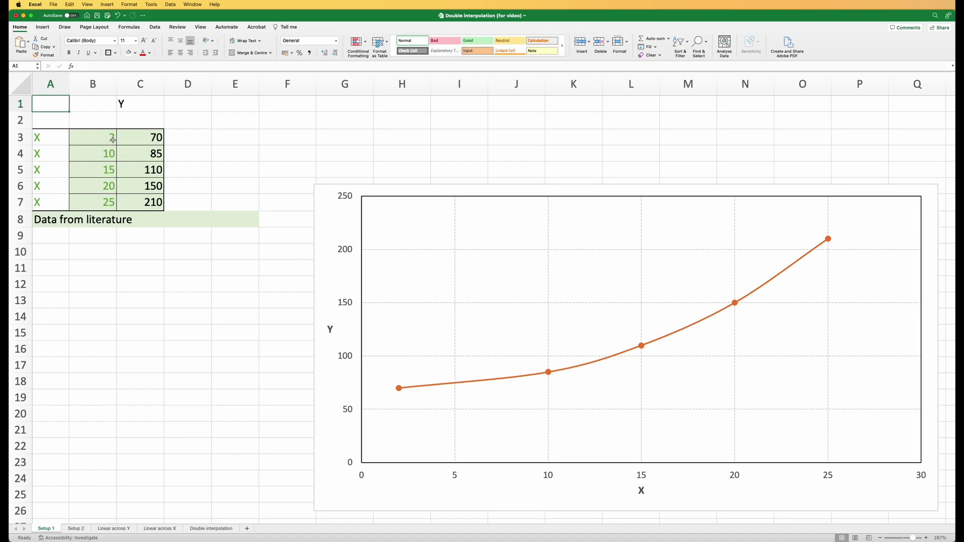
Examine the X and Y columns of the Setup 1 table and their data points on the chart
drag(50, 137, 93, 198)
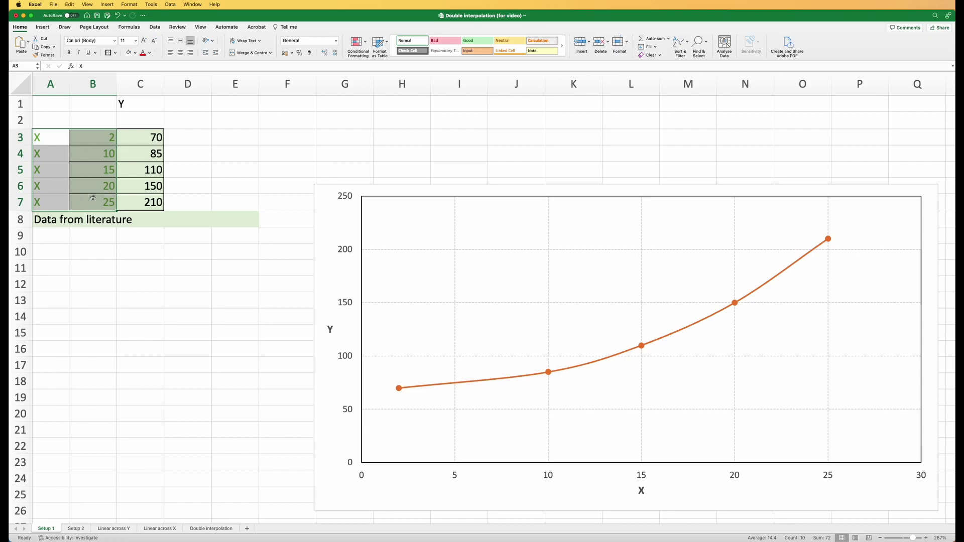
drag(135, 103, 143, 202)
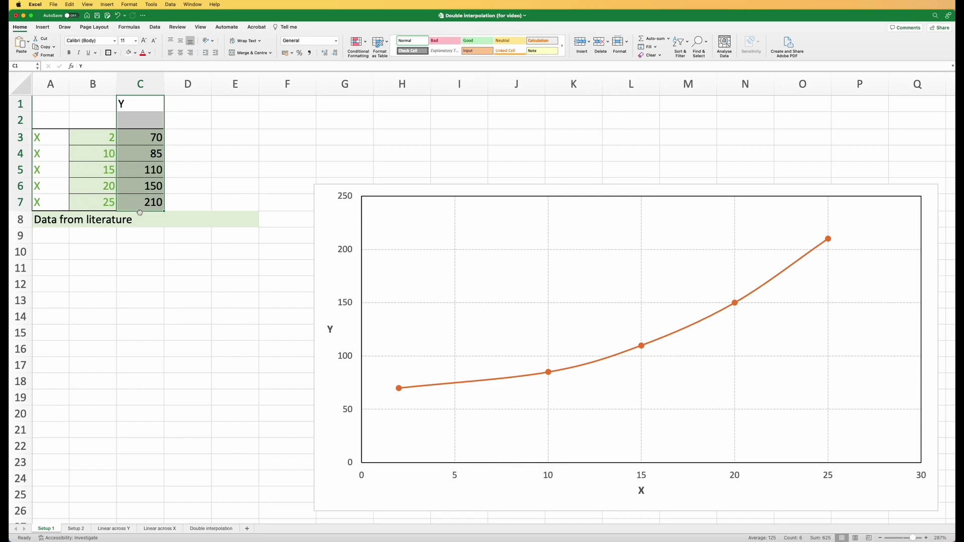
mouse_move(509, 380)
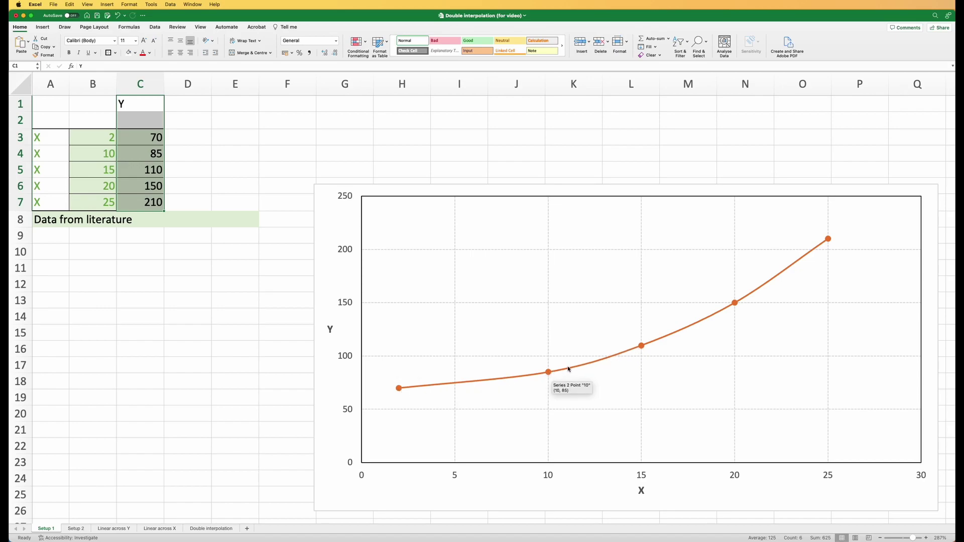
click(735, 303)
click(735, 305)
click(641, 346)
click(548, 373)
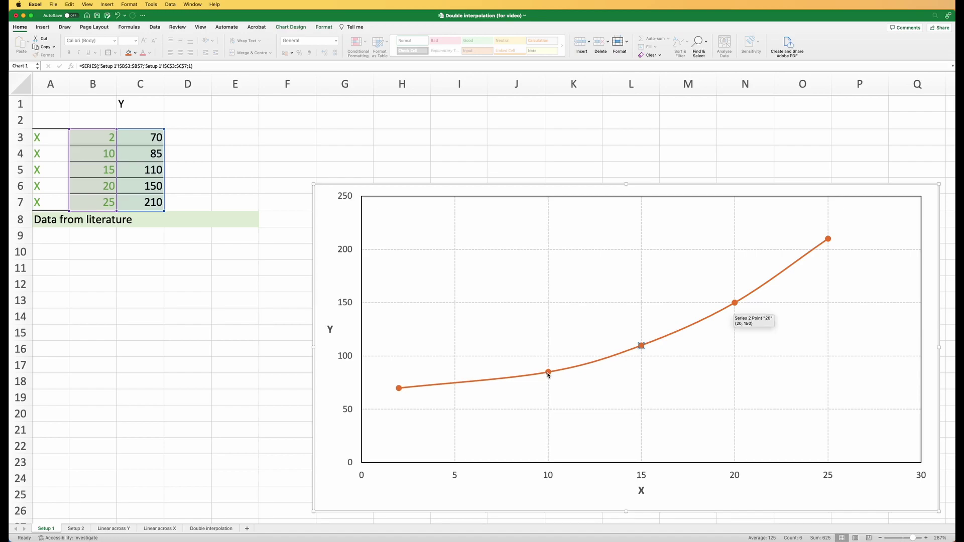
click(400, 388)
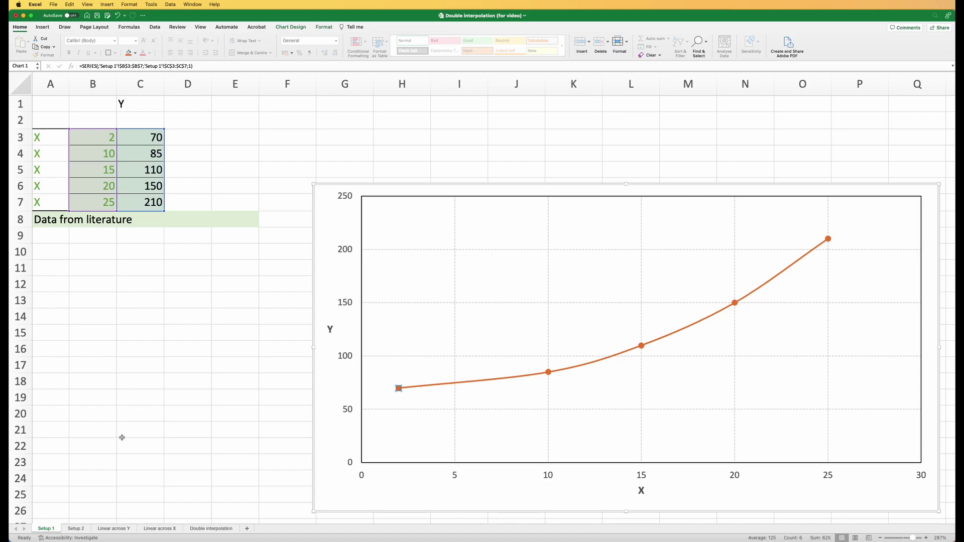
Open the Setup 2 sheet and compare the straight-line and curved series at the data points on its chart
click(76, 529)
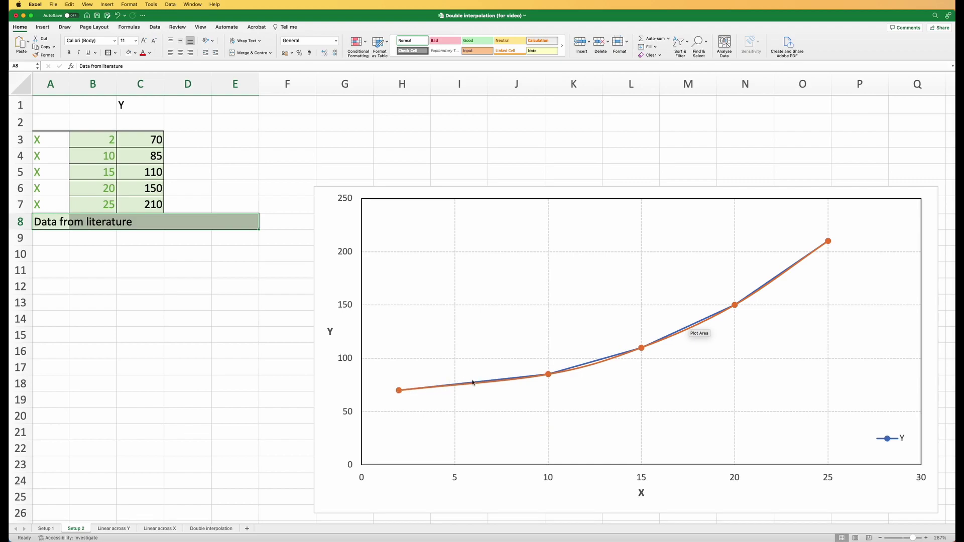
click(550, 376)
click(647, 350)
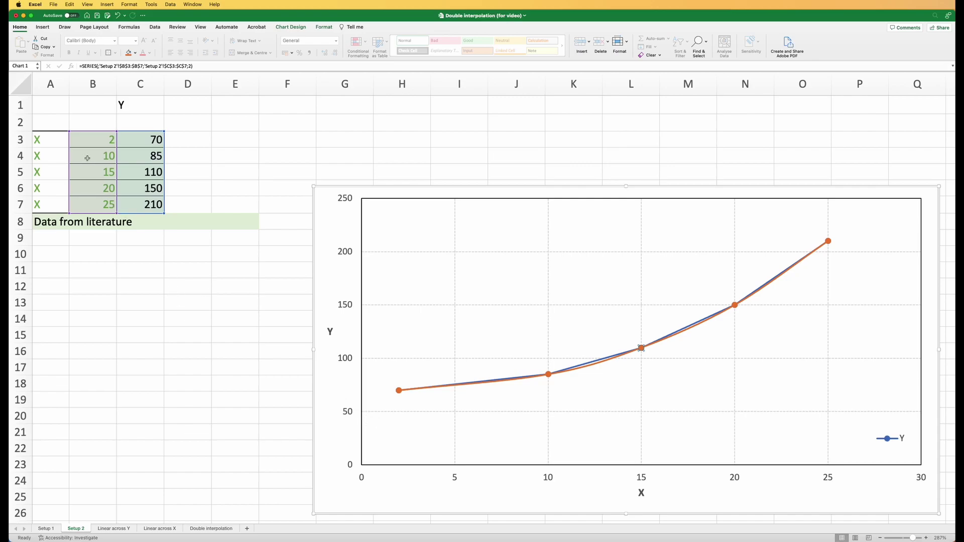
Clear the X and Y values in B4:C4 and check the neighbouring X values around the gap
drag(88, 158, 137, 160)
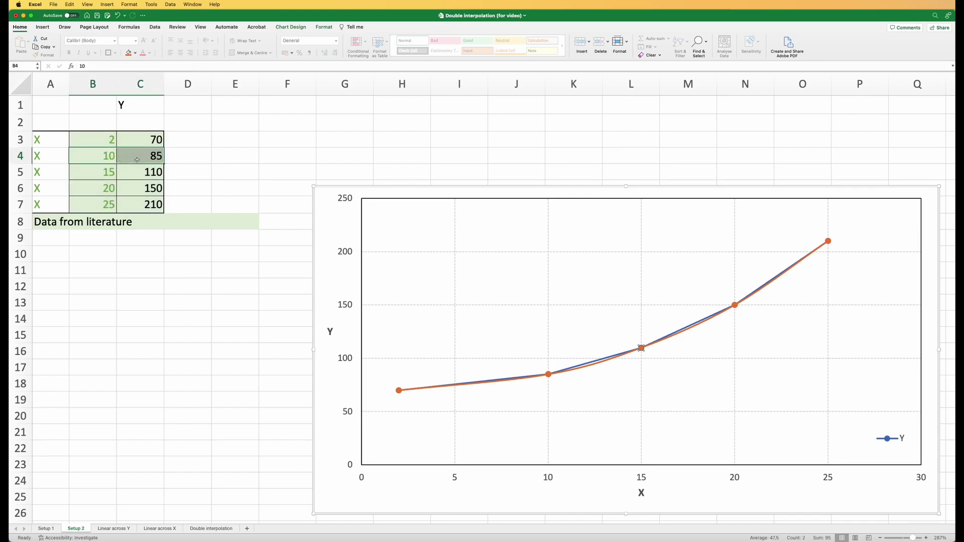
key(Delete)
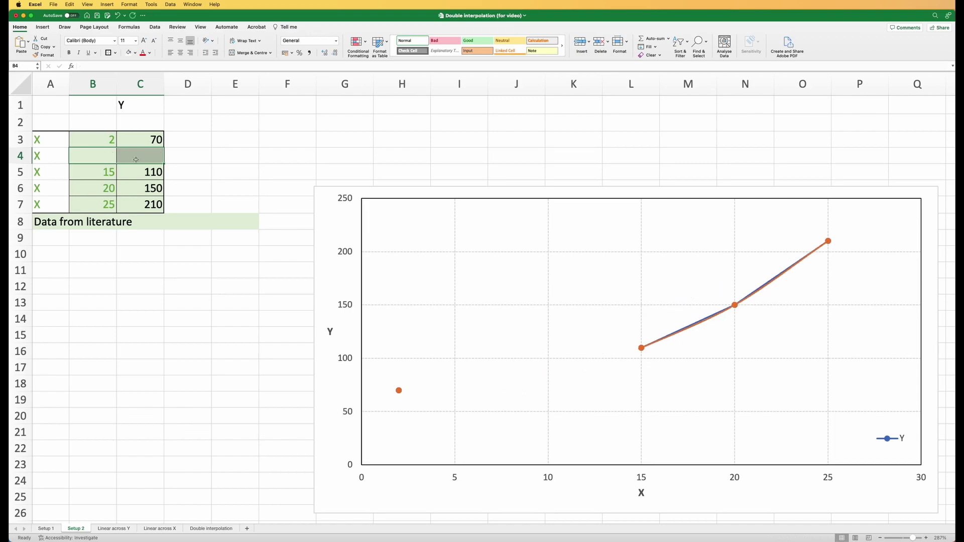
click(103, 158)
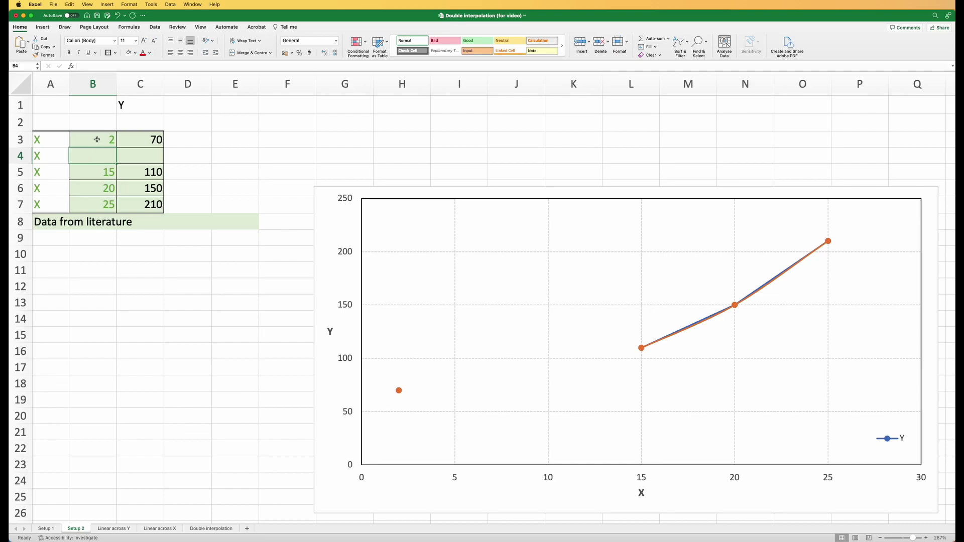
click(97, 146)
click(103, 172)
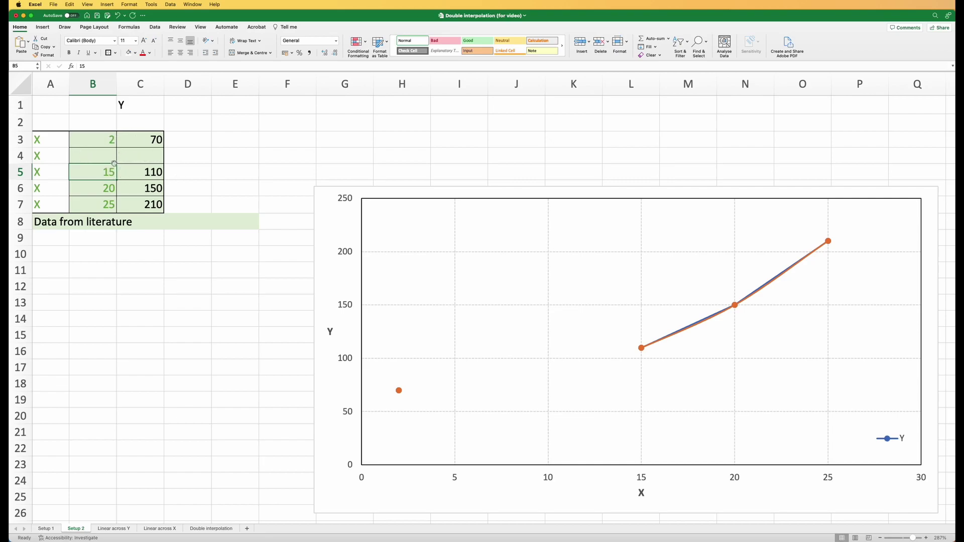
Open the Linear across Y sheet and review the X1, Xmid and X2 values with their known YA values
click(115, 529)
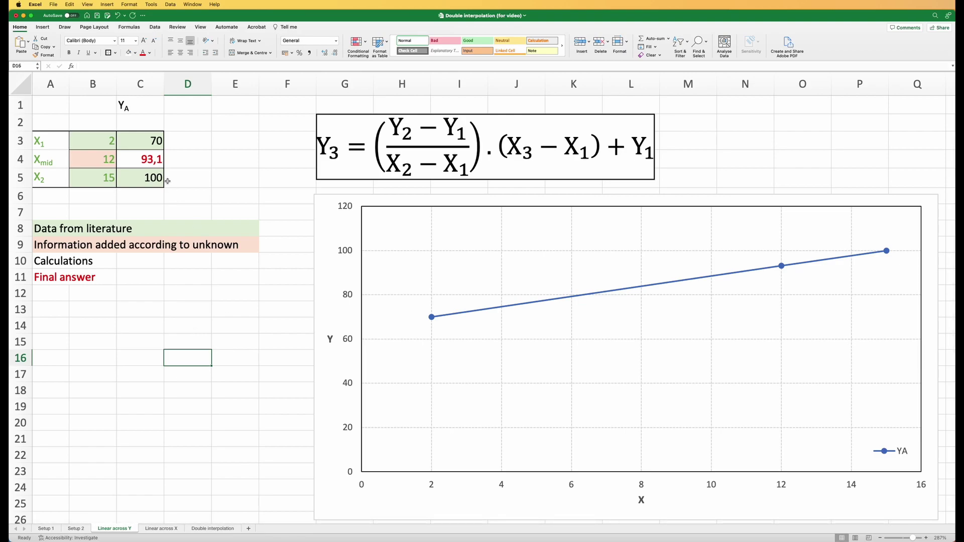
click(131, 111)
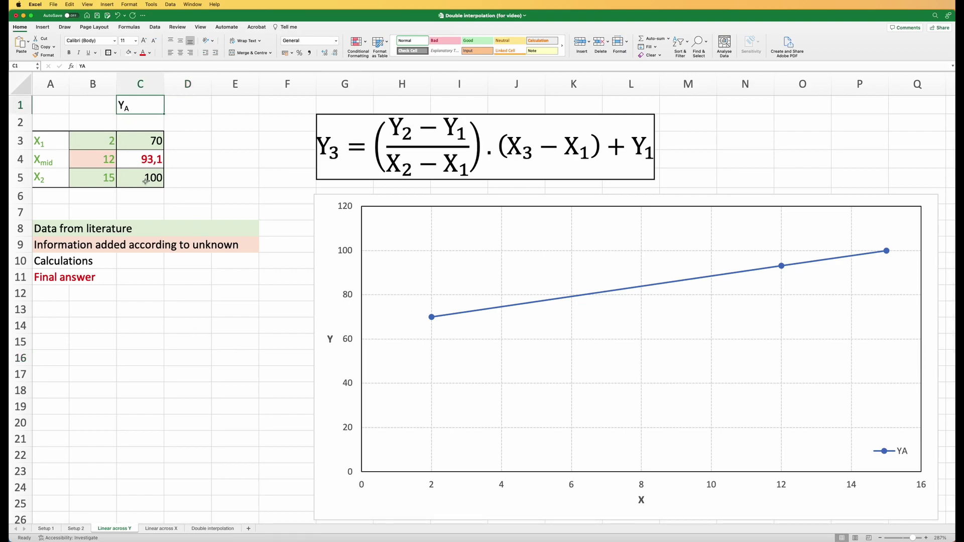
click(152, 214)
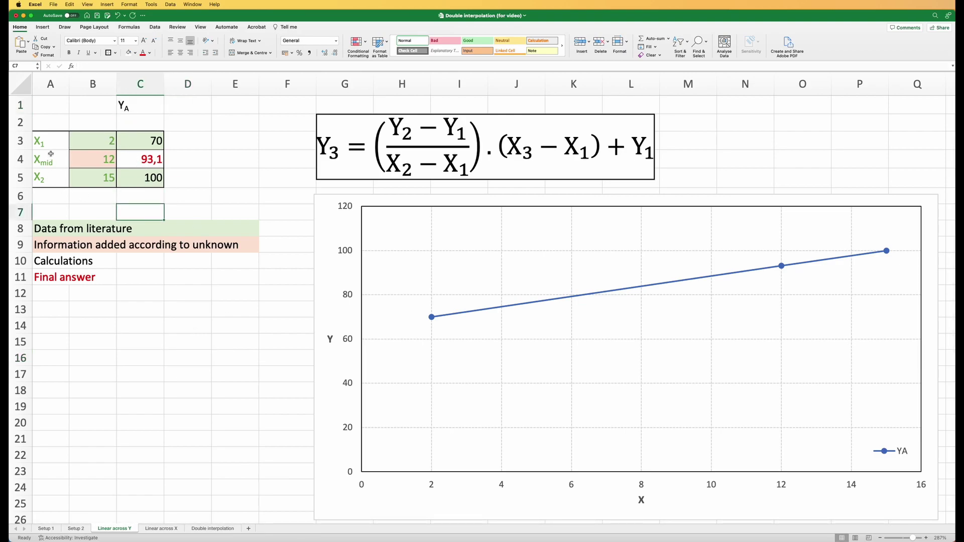
click(98, 141)
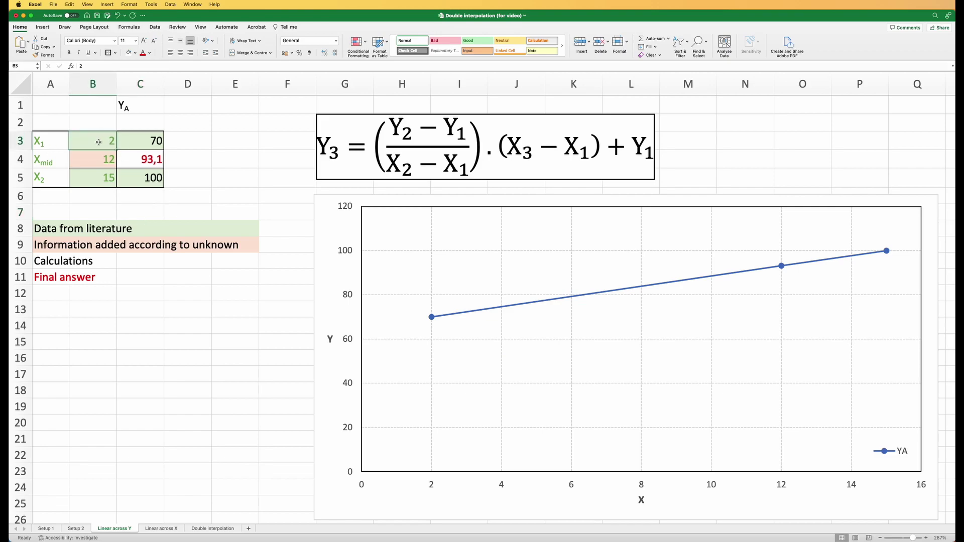
click(140, 144)
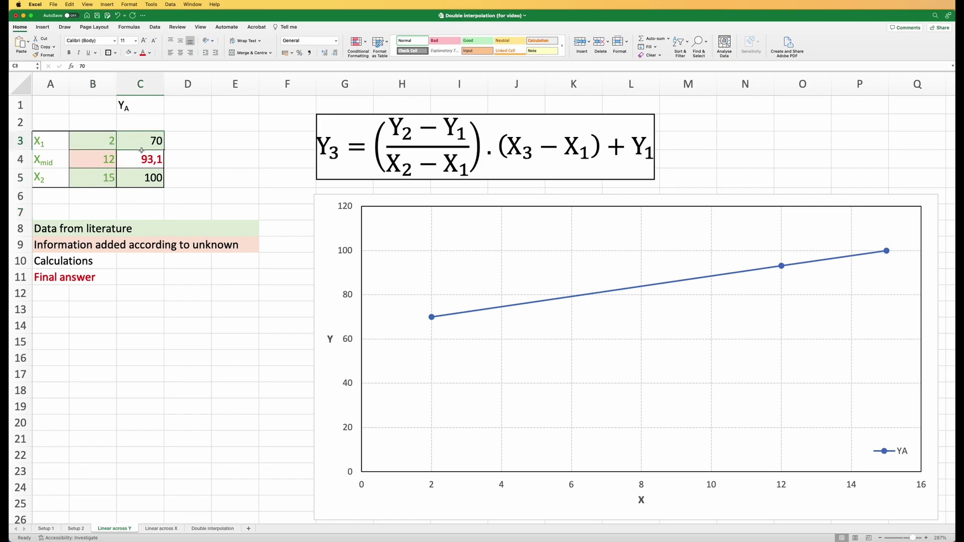
click(145, 183)
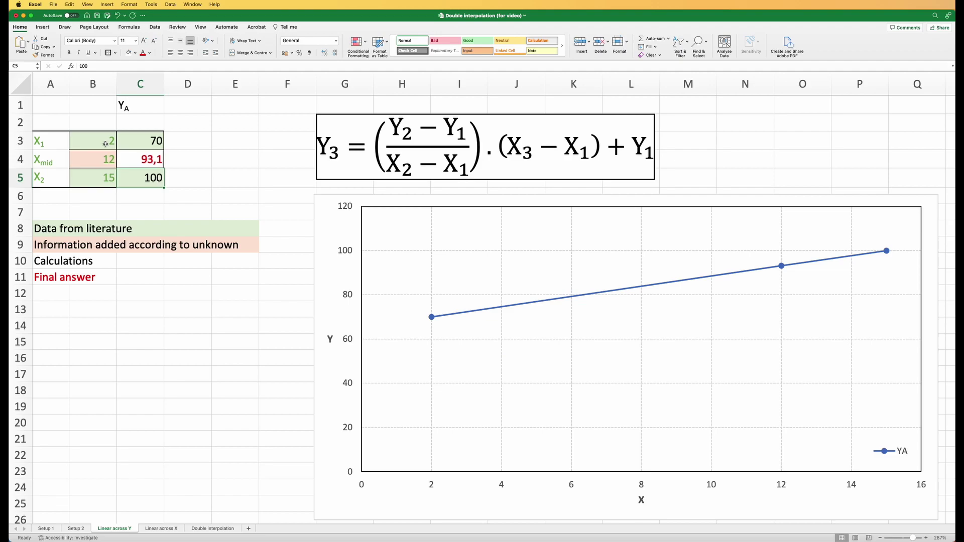
drag(40, 142, 94, 175)
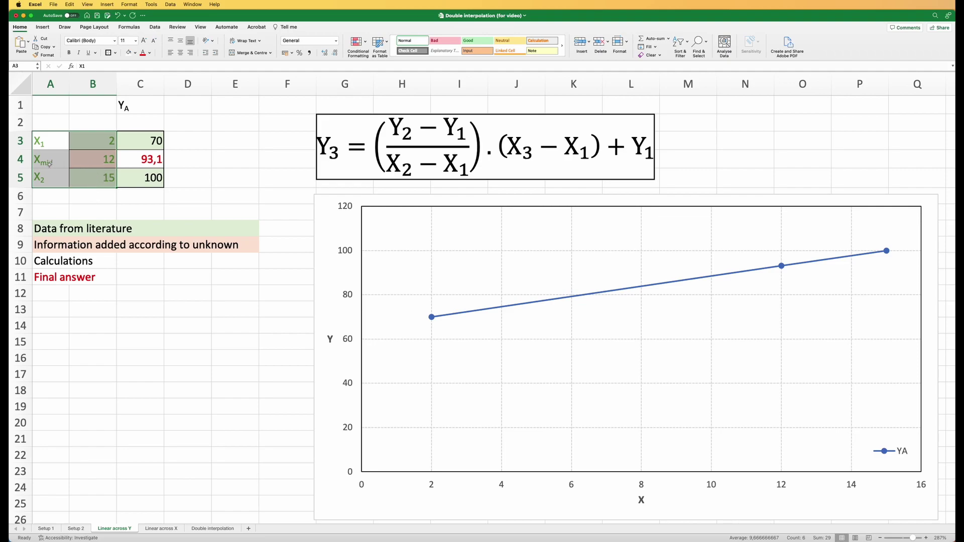
click(99, 164)
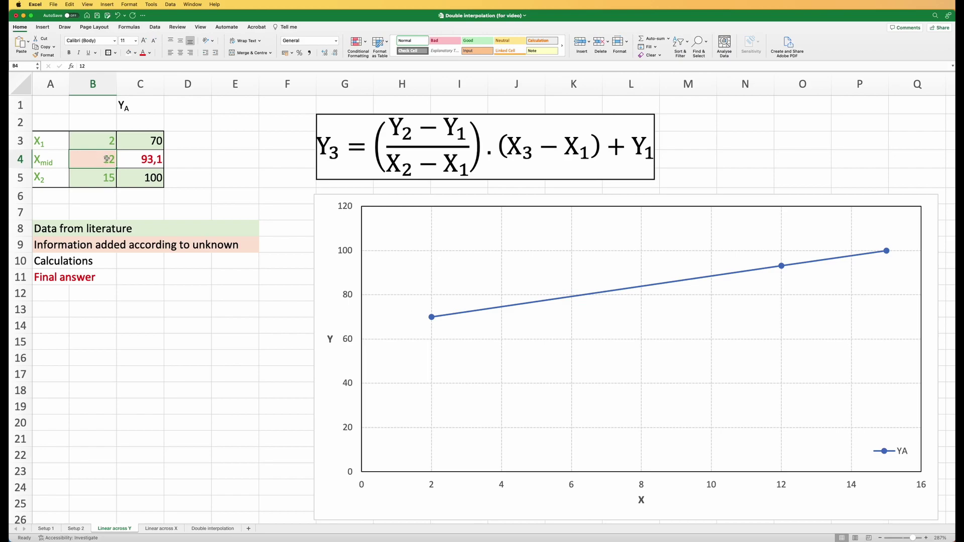
click(154, 140)
click(141, 180)
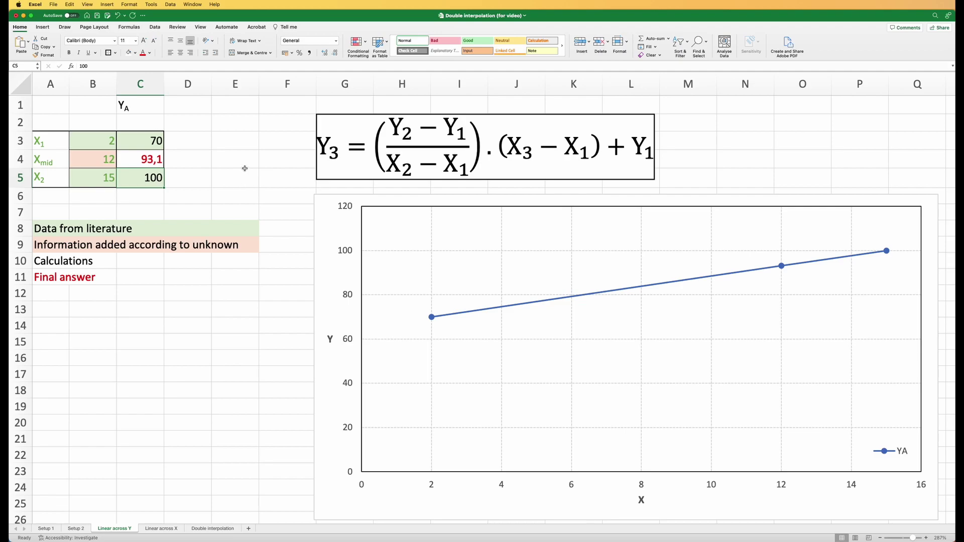
Inspect the interpolation formula in C4 and its cell references without changing it
click(143, 162)
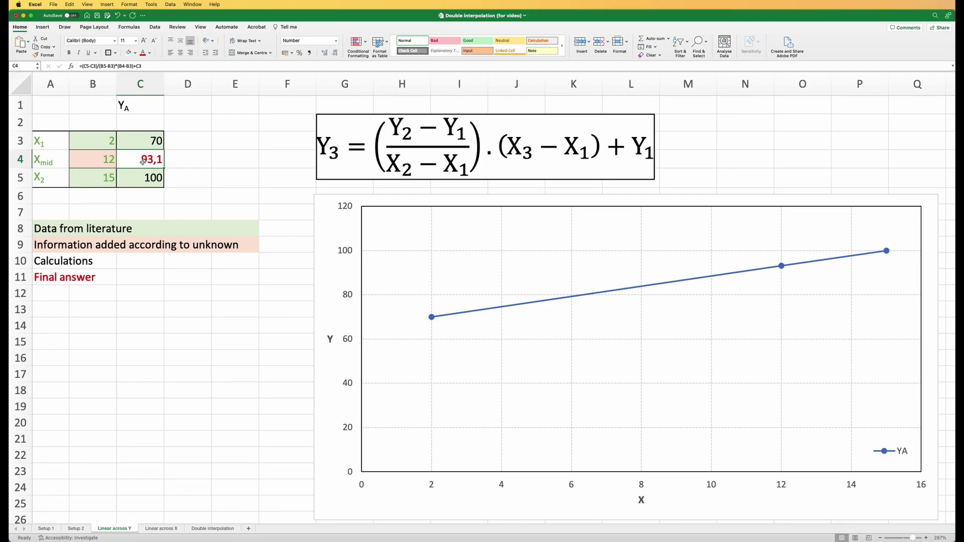
click(148, 66)
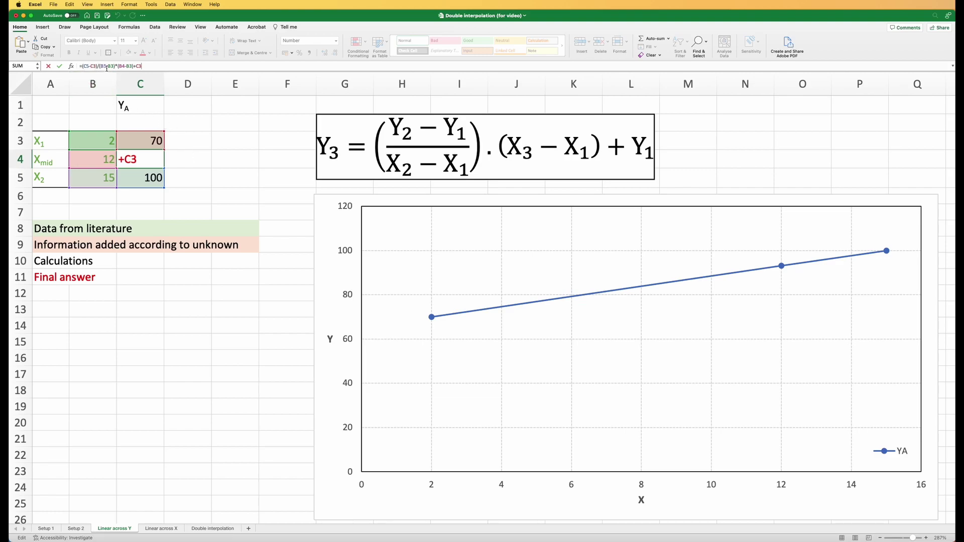
click(187, 159)
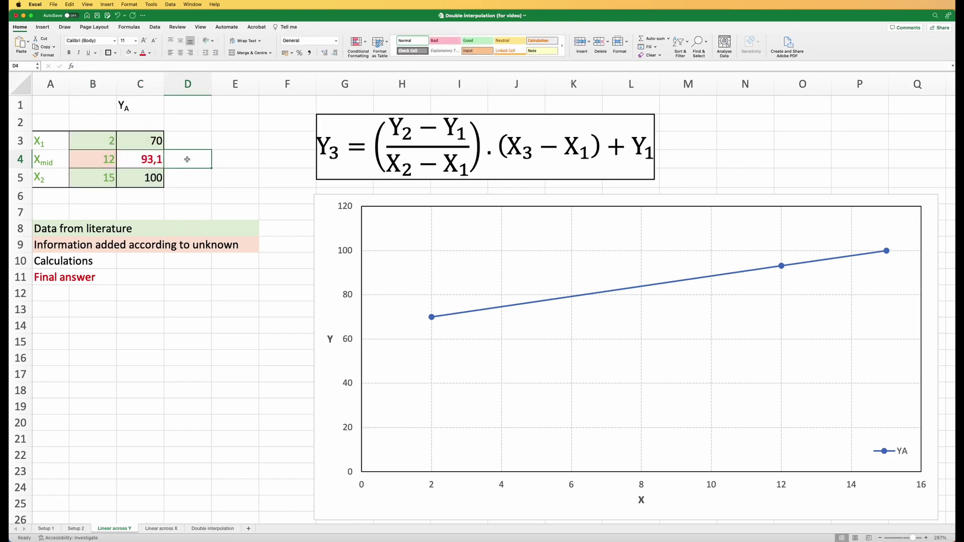
Set the Xmid value in B4 to 13 and check the interpolated point on the chart
click(97, 163)
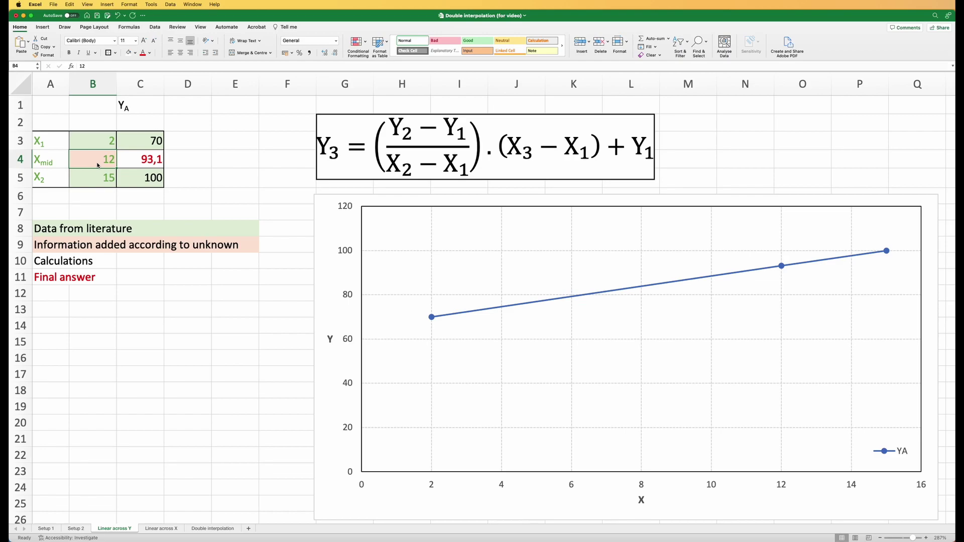
text(13)
key(Return)
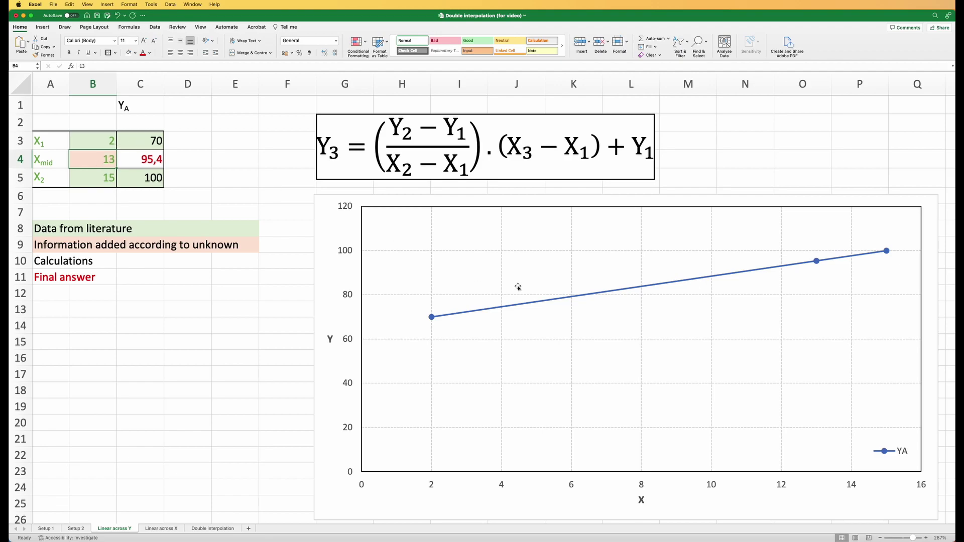
mouse_move(814, 253)
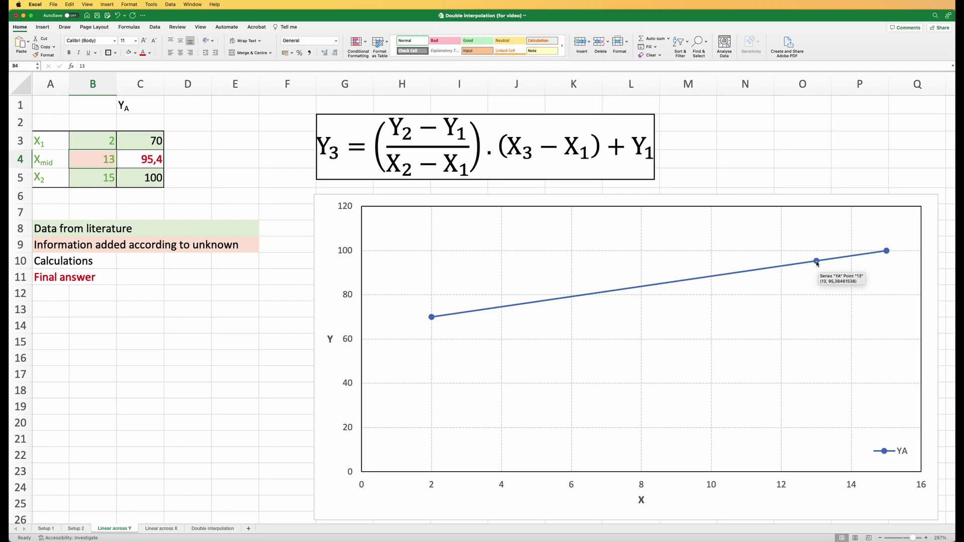
Set the Xmid value in B4 to 3 and check the interpolated result in C4
click(94, 160)
click(93, 159)
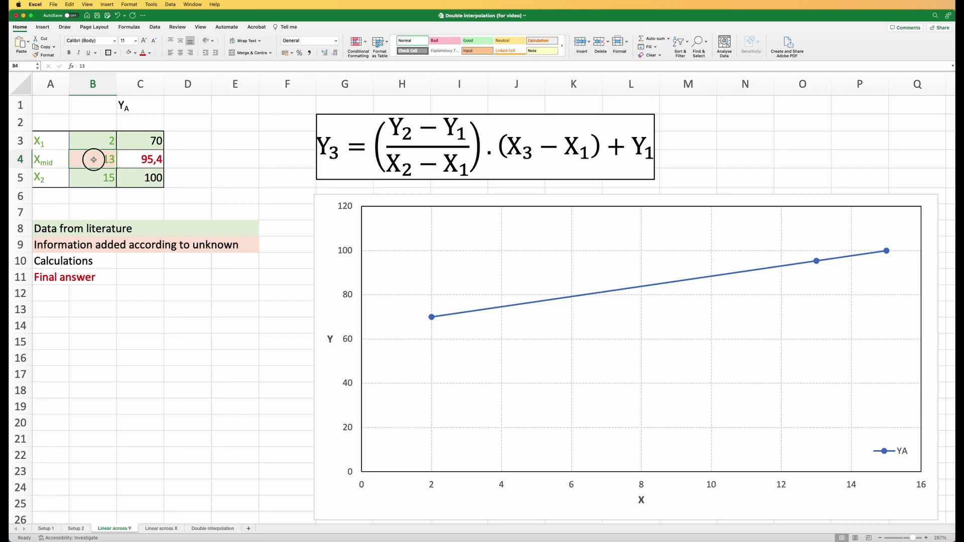
text(3)
key(Return)
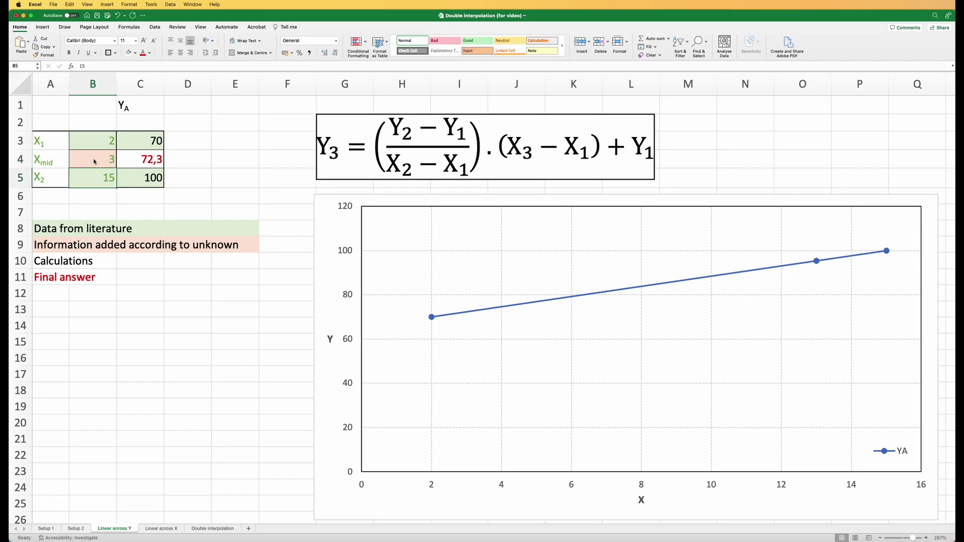
key(Up)
key(Right)
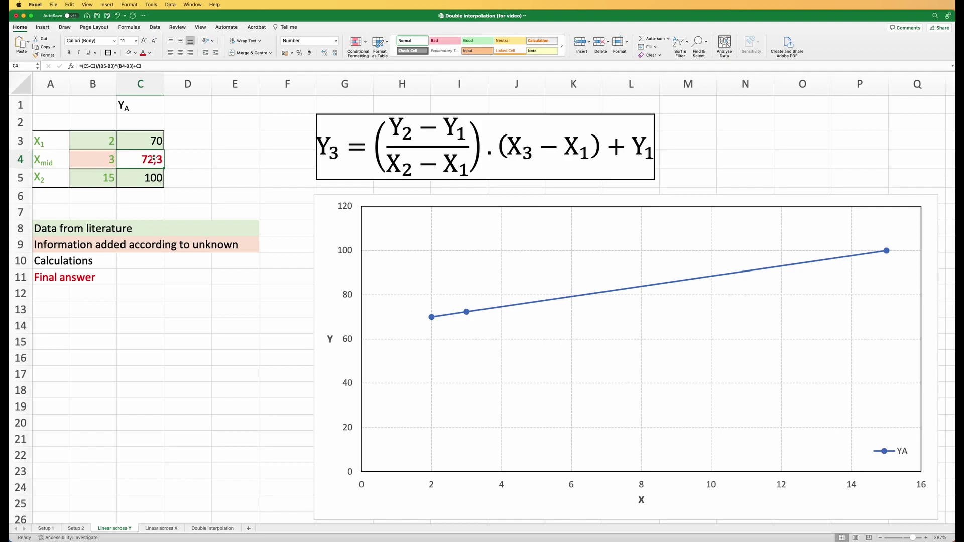
Set the Xmid value in B4 to 14
click(109, 160)
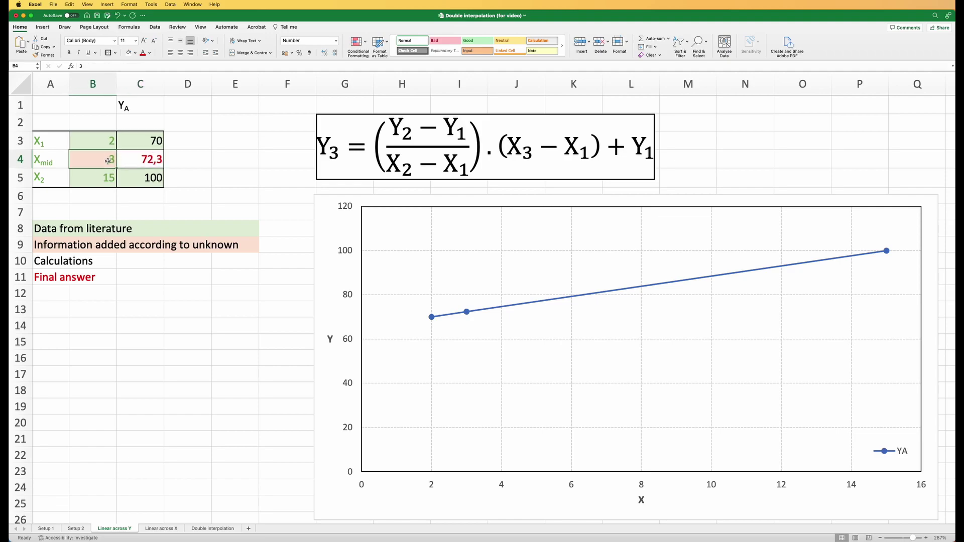
text(14)
key(Return)
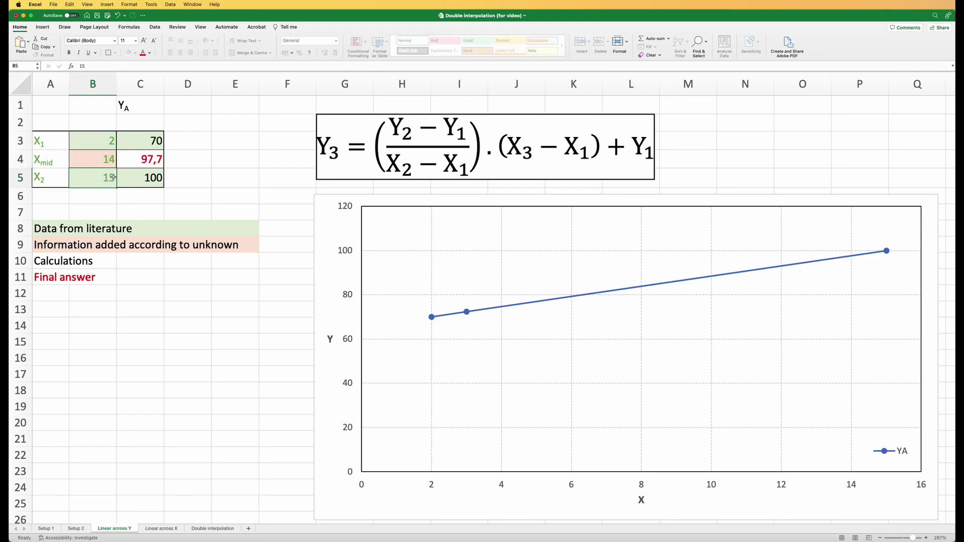
Set the Xmid value in B4 to 14,99999
click(102, 163)
text(14,99)
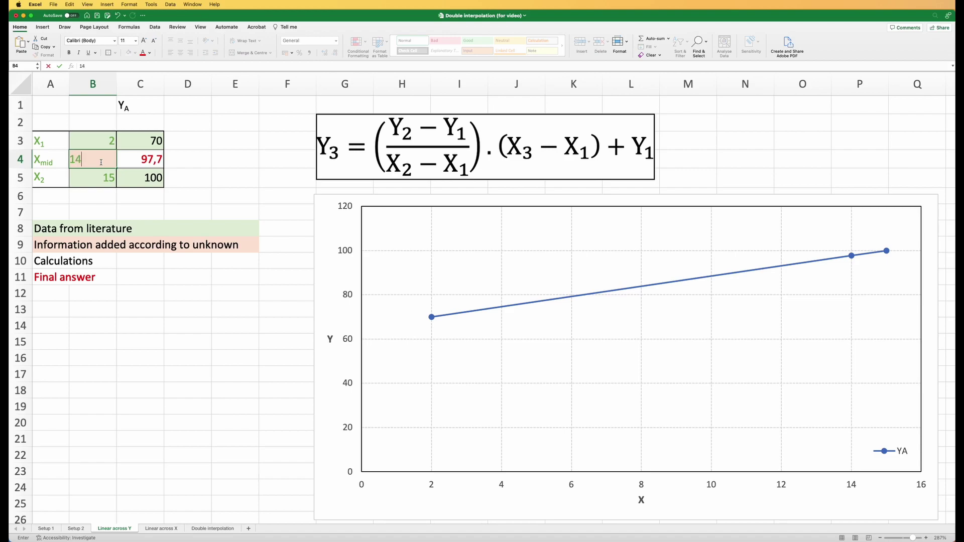
text(999)
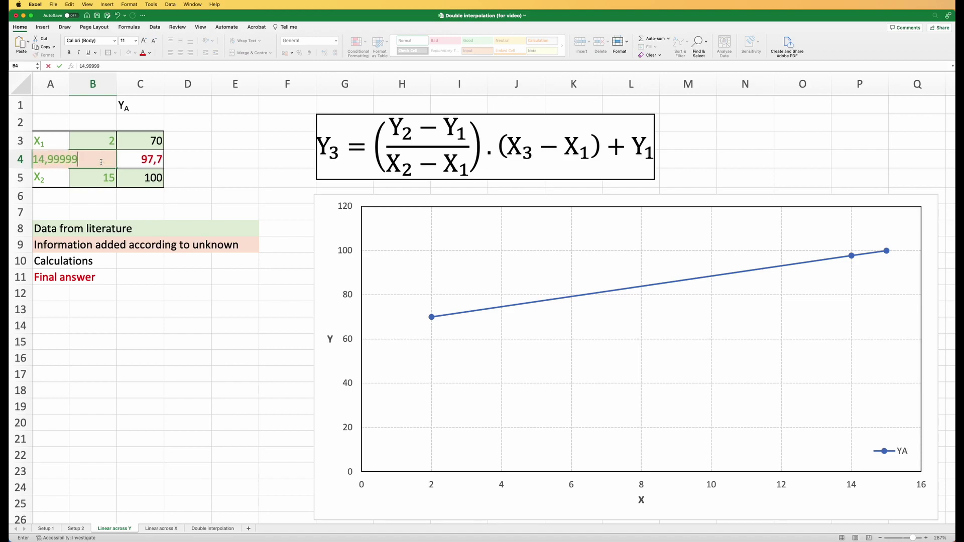
key(Return)
Enter 6.7 as the Xmid value in B4
click(101, 164)
text(6.7)
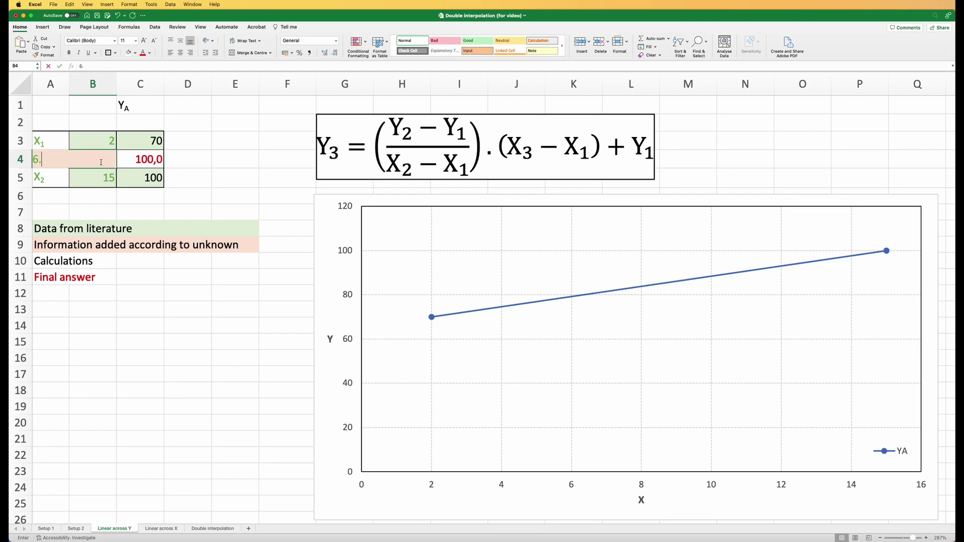
key(Return)
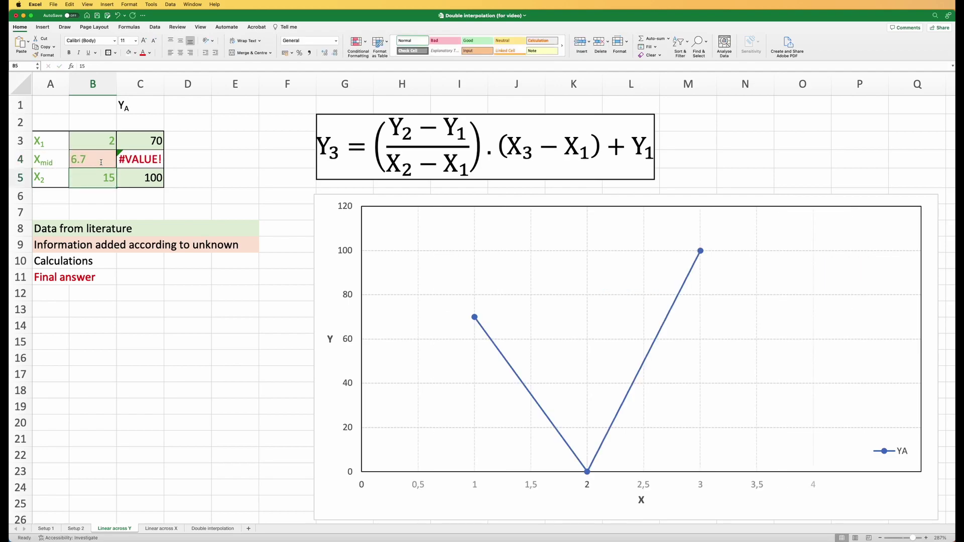
Re-enter the Xmid value in B4 as 6,7 with a decimal comma
click(101, 162)
text(6,7)
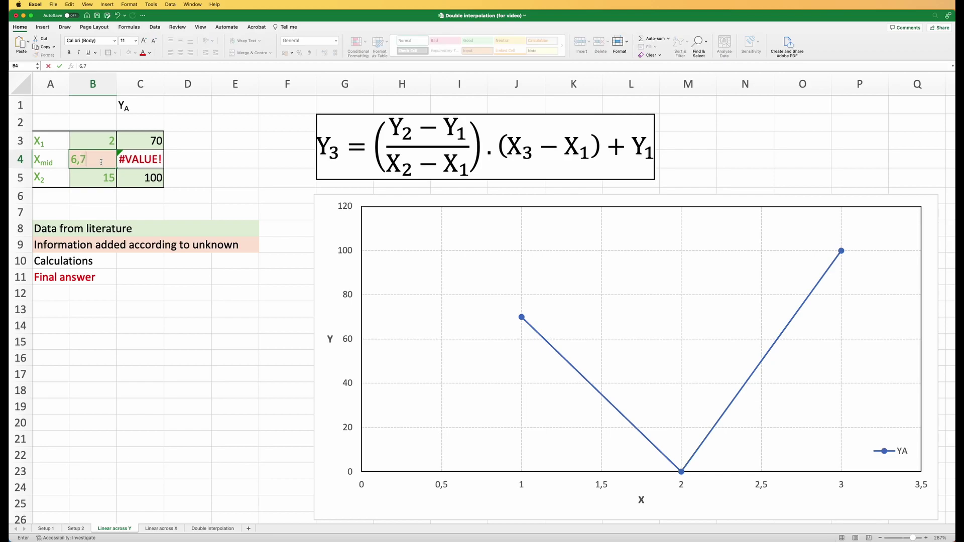
key(Return)
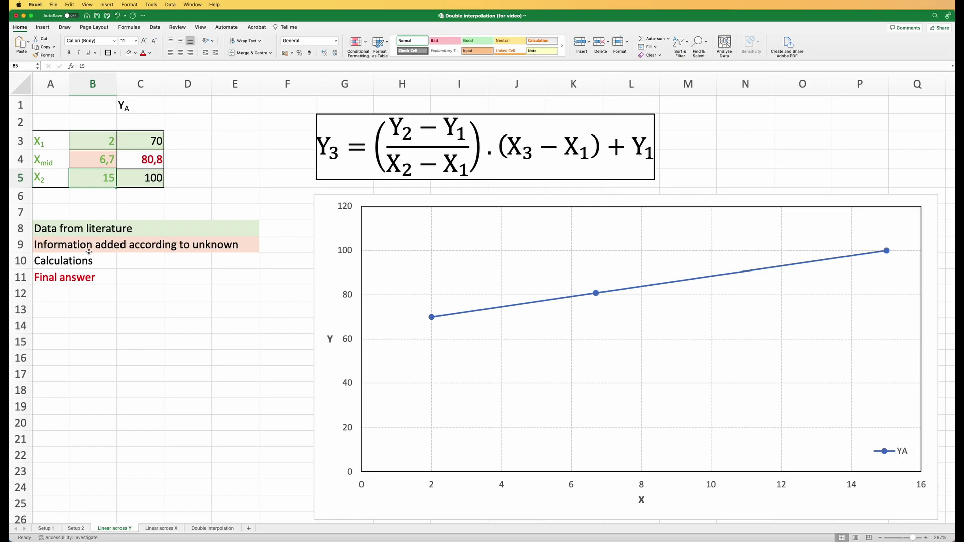
click(141, 129)
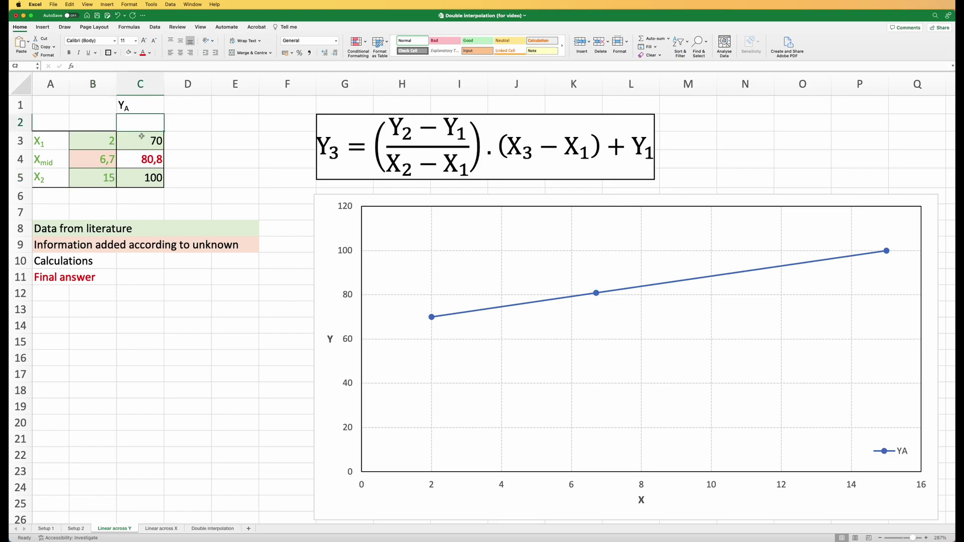
click(138, 105)
drag(137, 104, 135, 179)
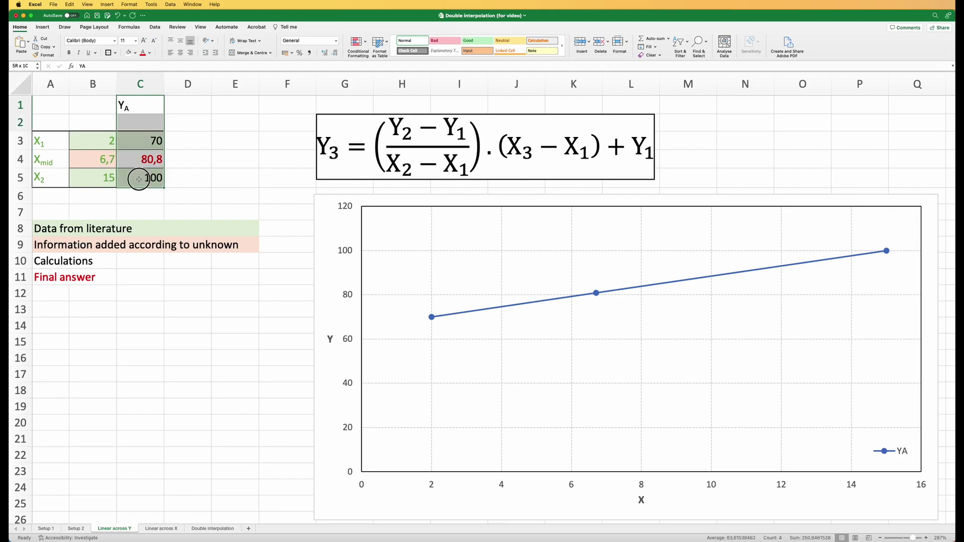
drag(229, 102, 228, 168)
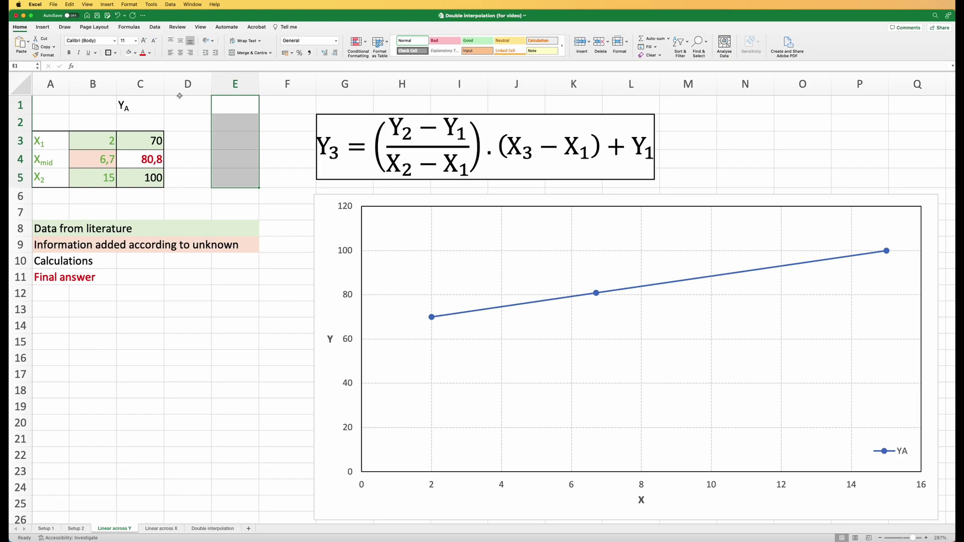
drag(149, 141, 230, 137)
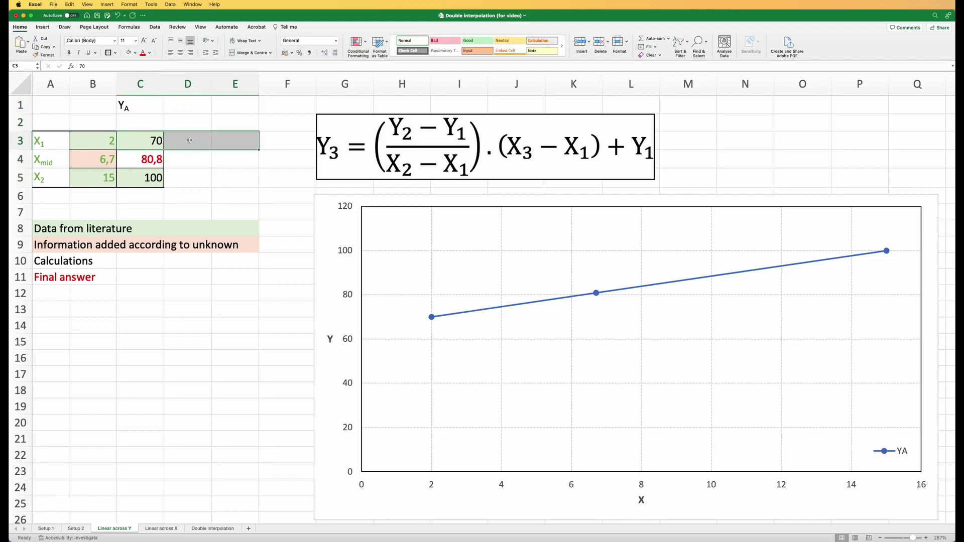
Open the Linear across X sheet and examine the X1 row, the YA and YB data, and their z-values
click(156, 530)
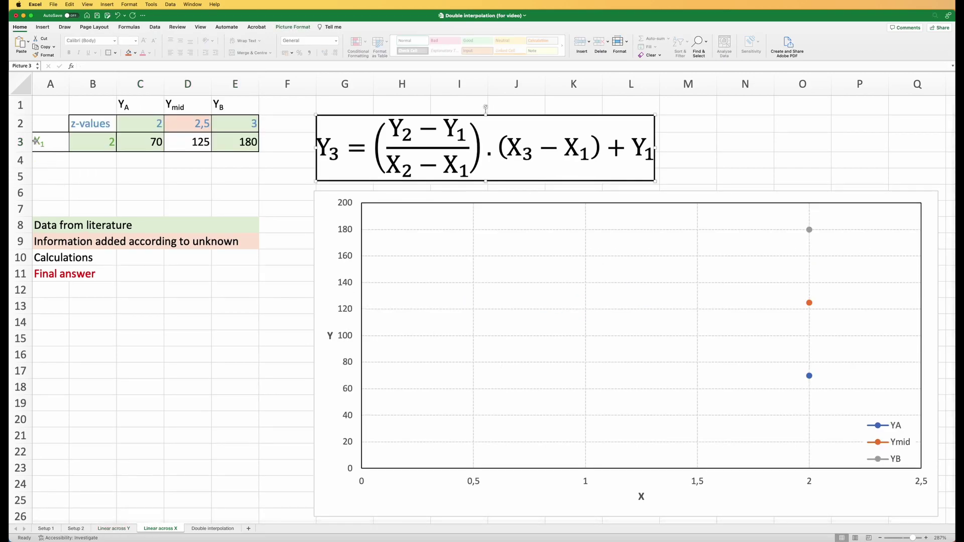
drag(39, 142, 125, 141)
click(127, 104)
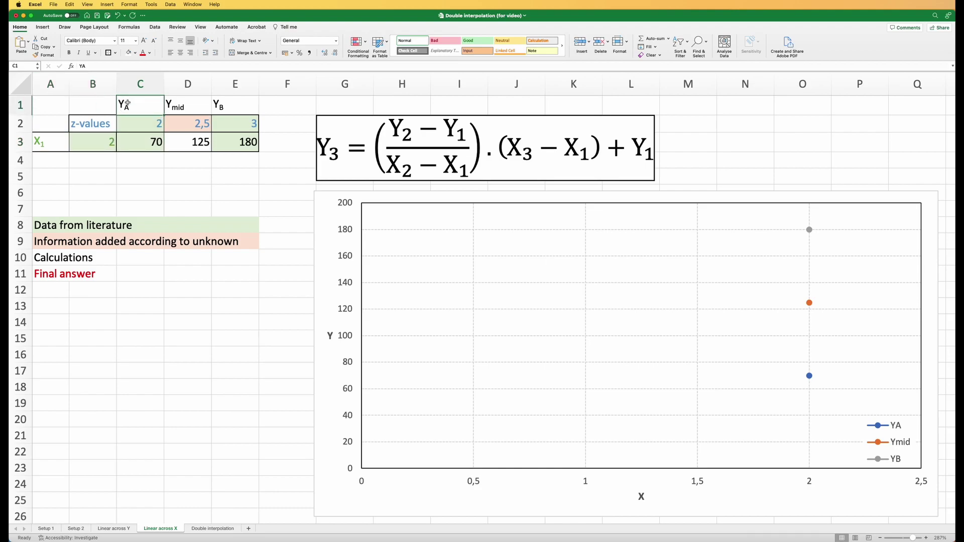
click(141, 139)
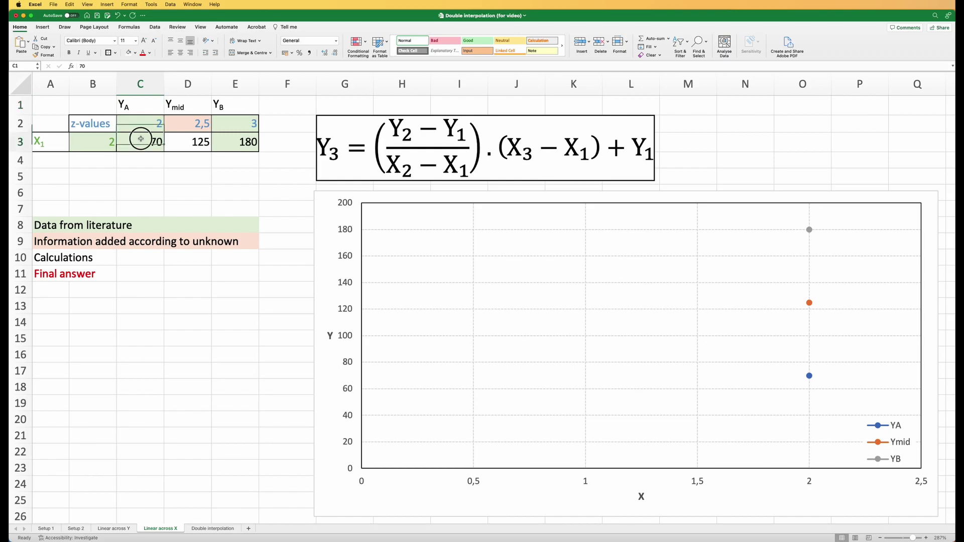
click(221, 106)
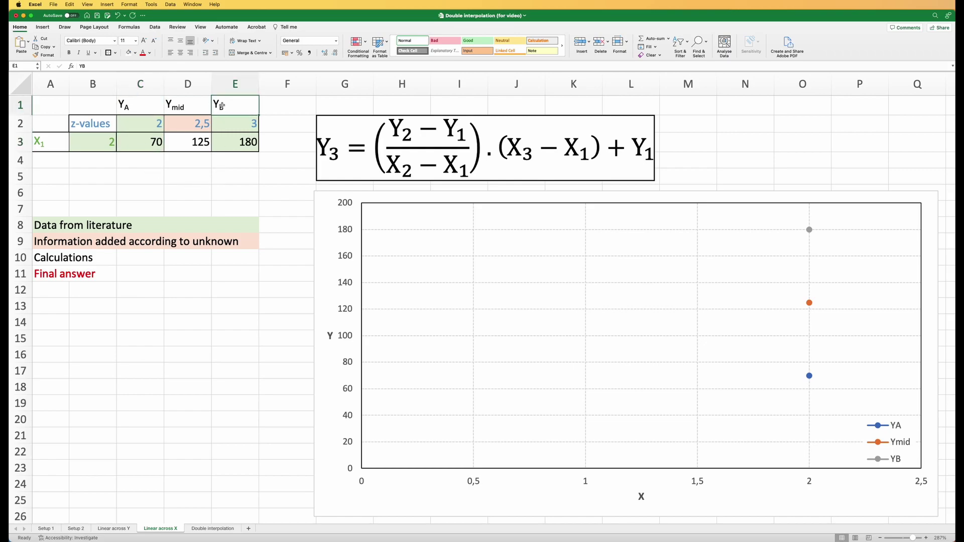
click(233, 145)
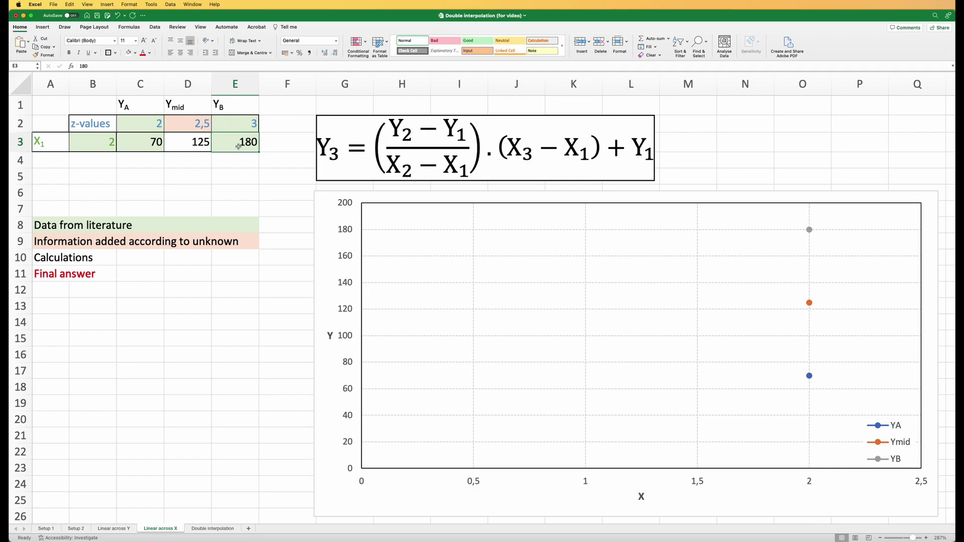
click(137, 127)
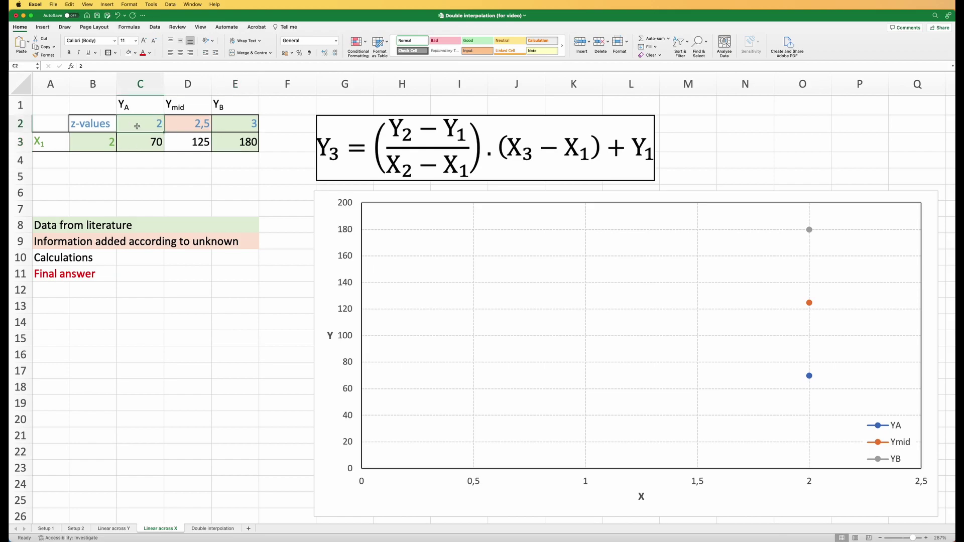
click(80, 126)
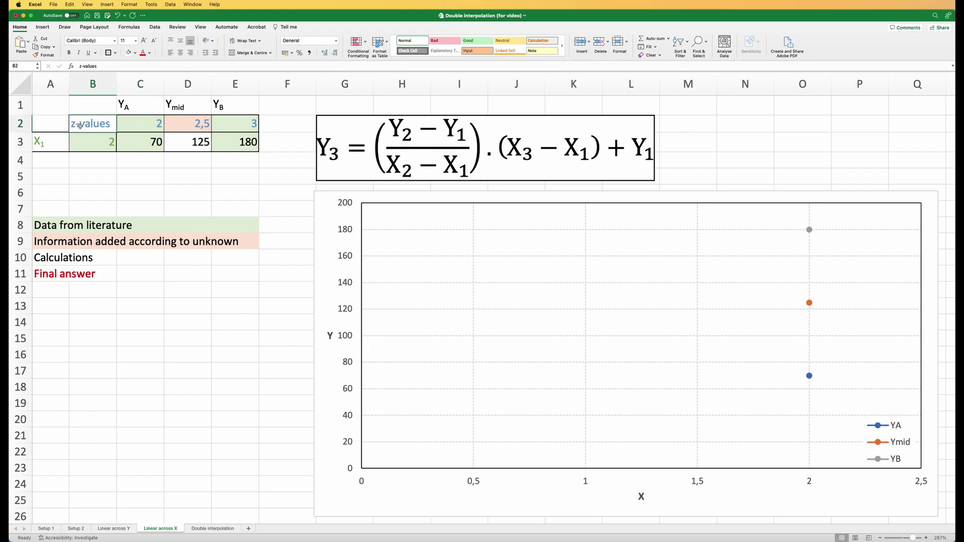
click(147, 124)
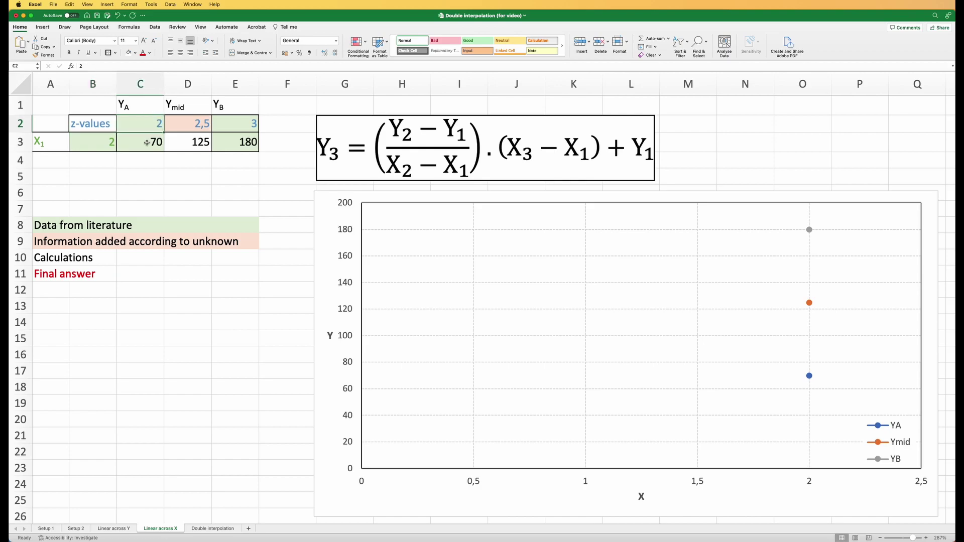
click(147, 143)
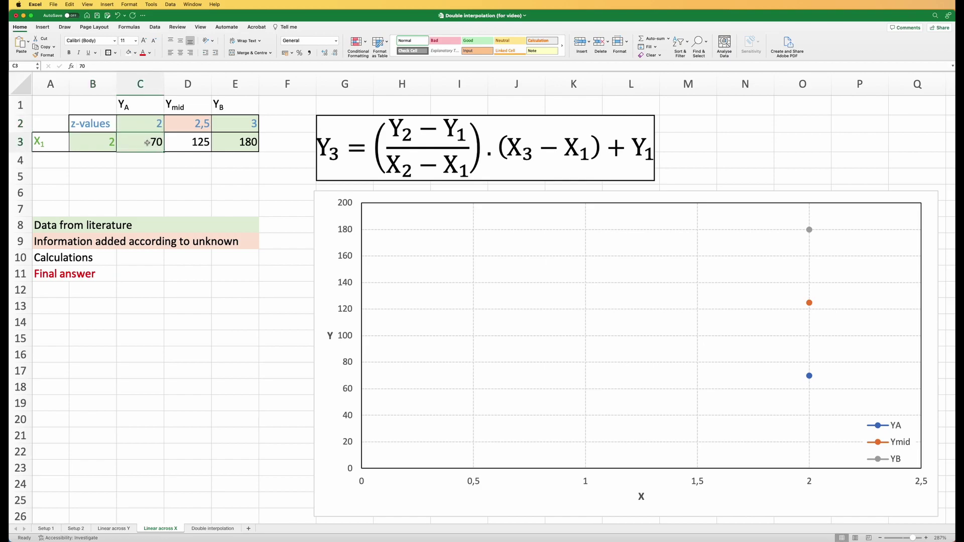
click(245, 122)
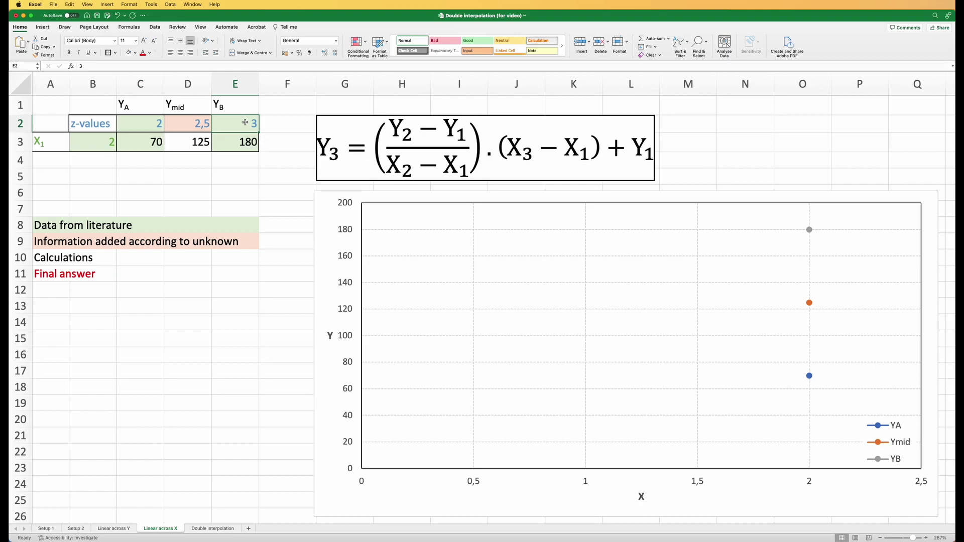
click(242, 143)
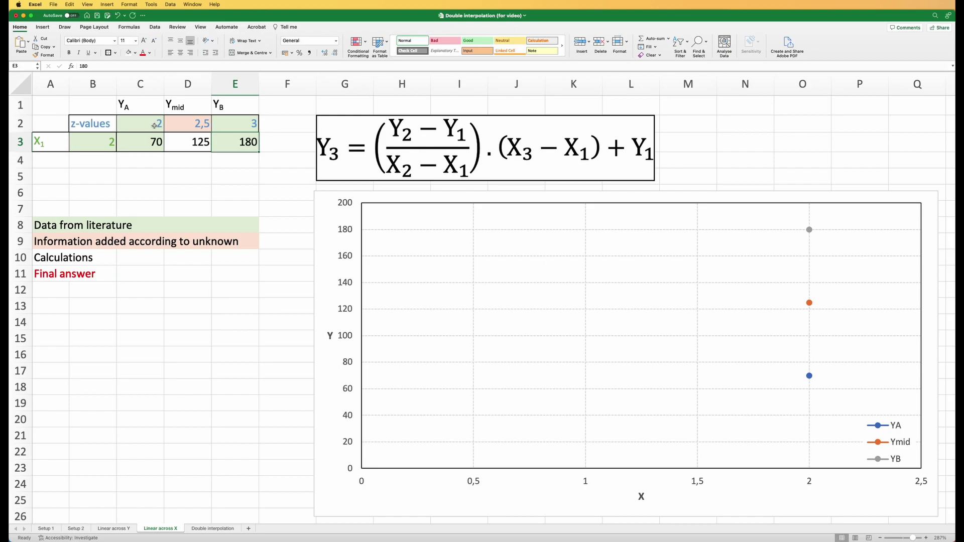
click(197, 125)
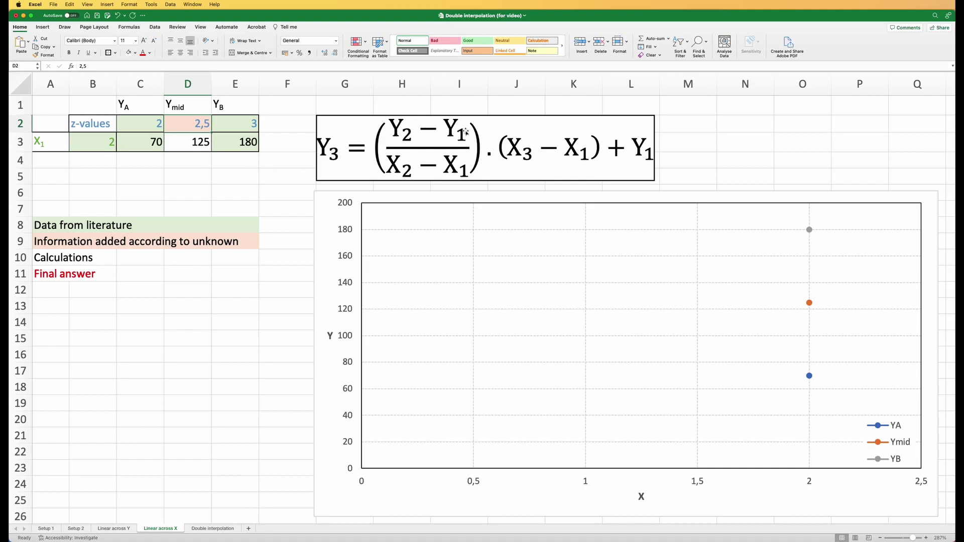
Inspect the Ymid formula in D3 and compare it with the interpolation equation picture
click(441, 142)
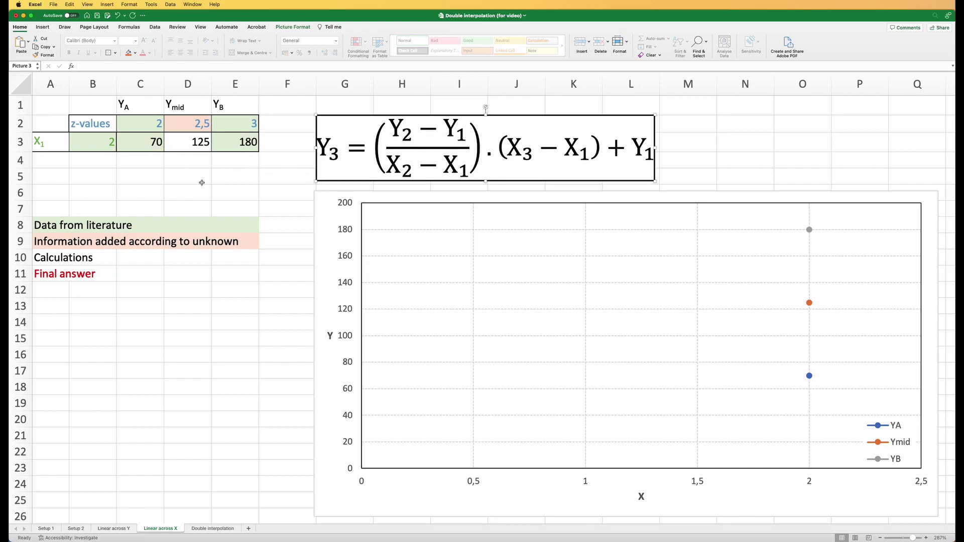
click(188, 145)
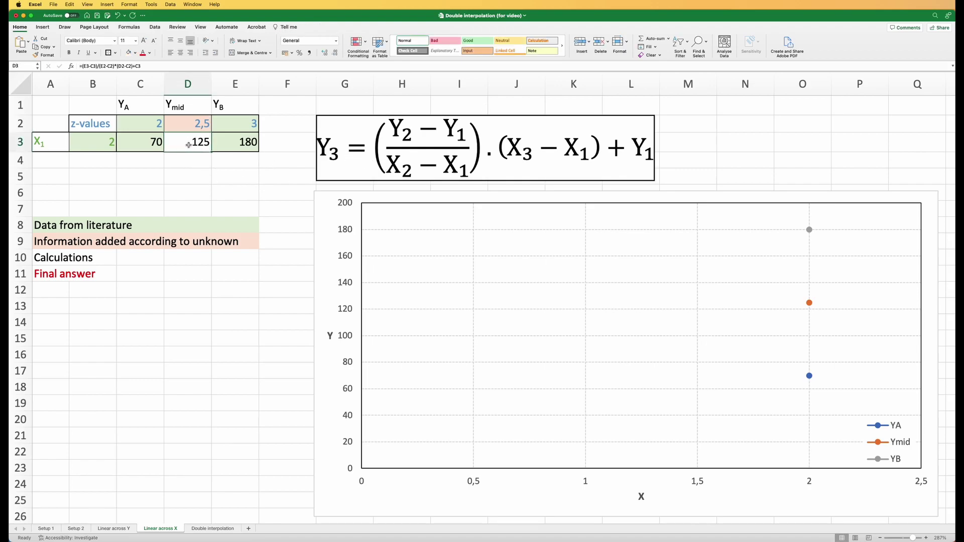
click(152, 65)
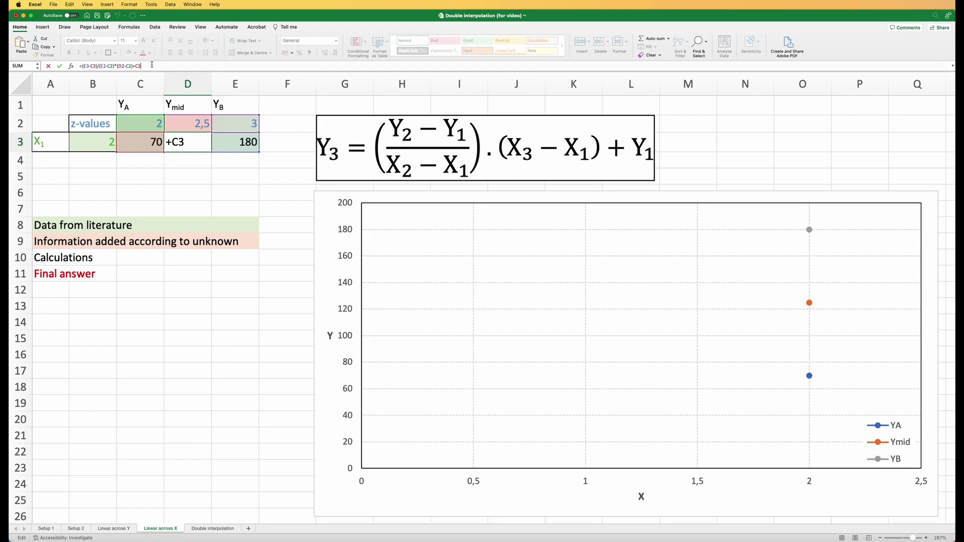
click(187, 174)
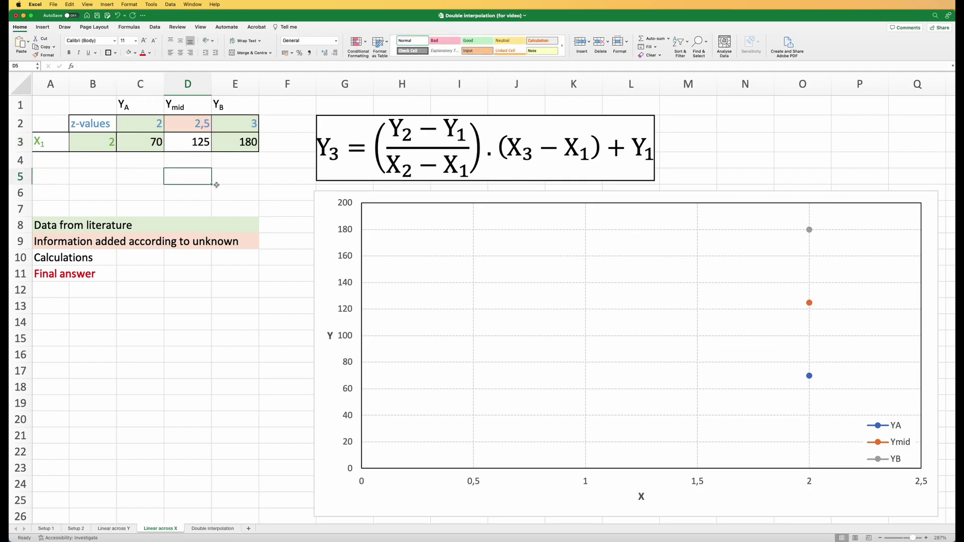
Set the Ymid z-value in D2 to 2,4
click(194, 128)
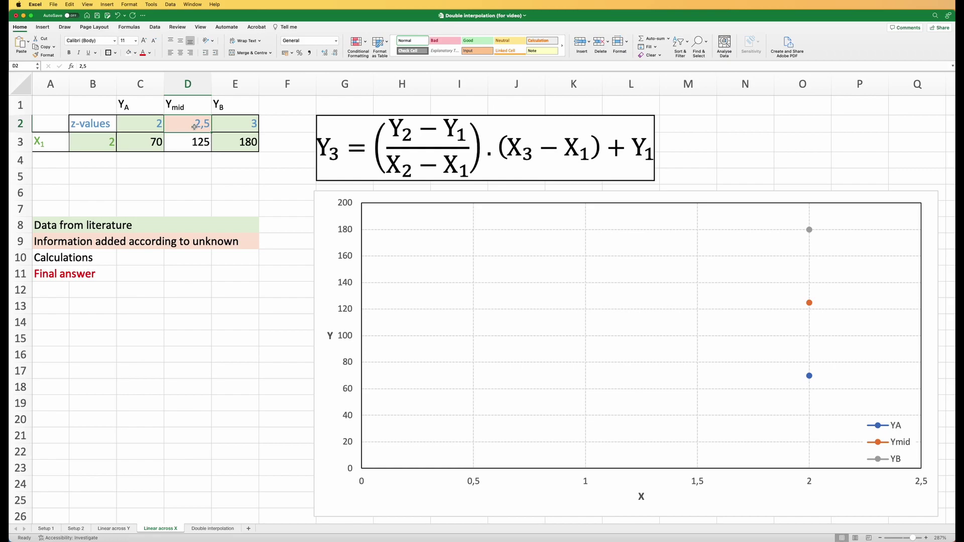
text(2.)
key(BackSpace)
text(,4)
key(ctrl+Return)
Set the Ymid z-value in D2 to 2,8, using a decimal comma
text(2.8)
key(ctrl+Return)
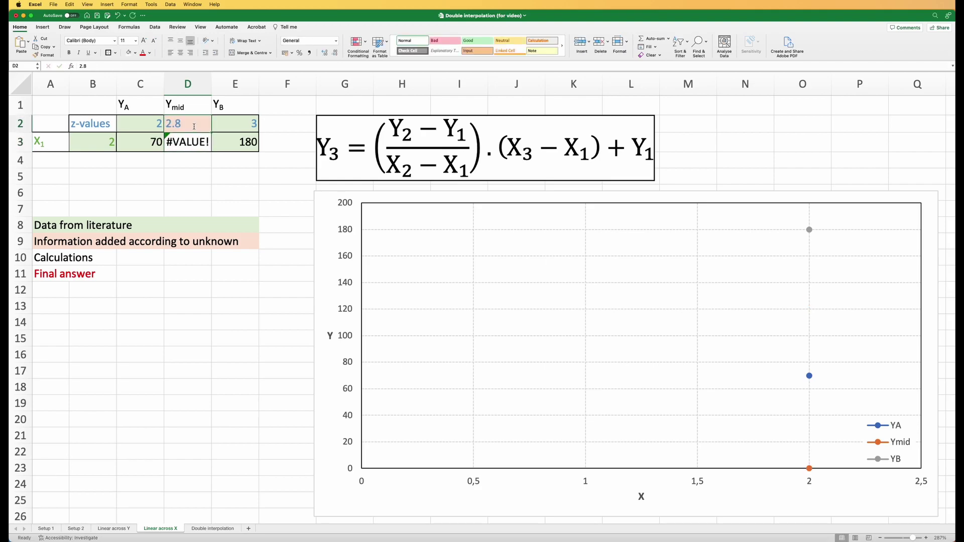
text(2,8)
key(Return)
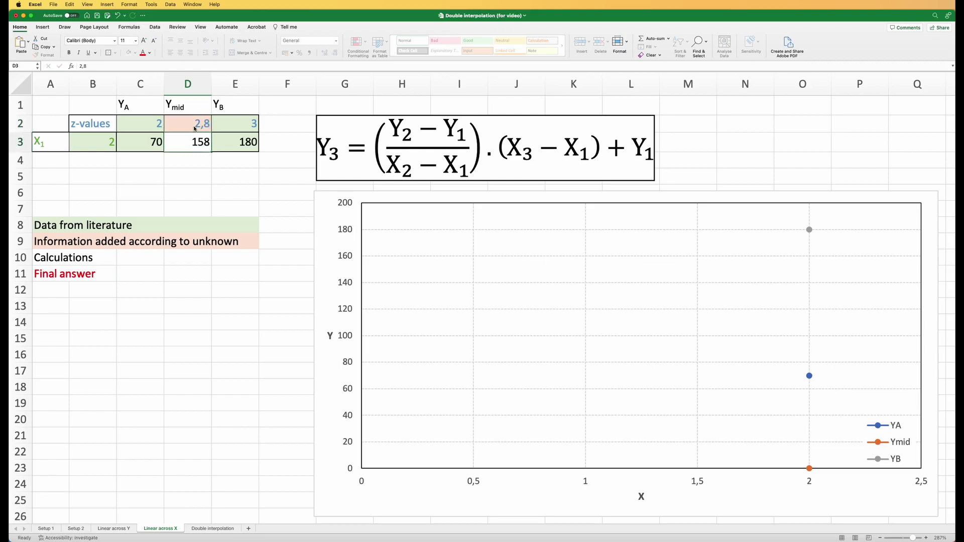
Set the Ymid z-value in D2 to 2,1 and check the interpolated result in D3
click(195, 129)
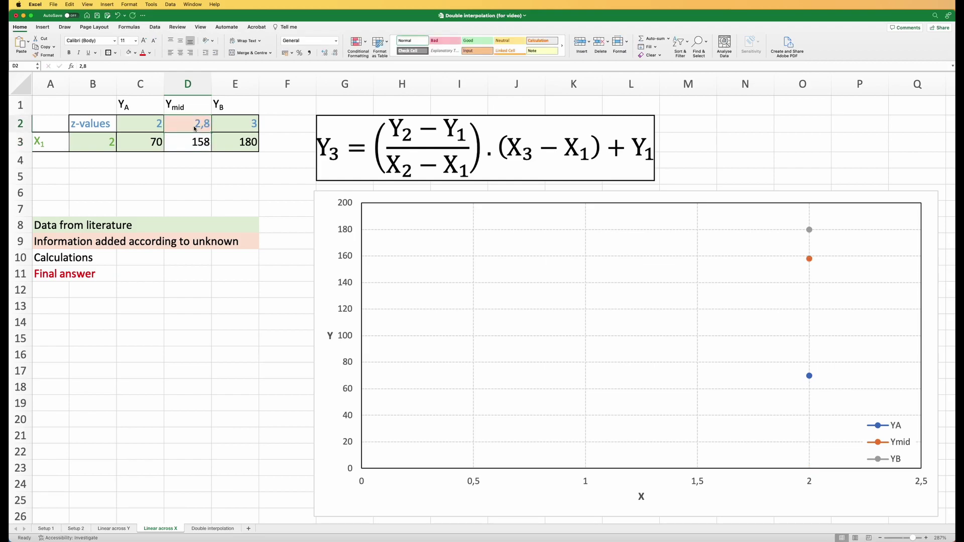
text(2.5)
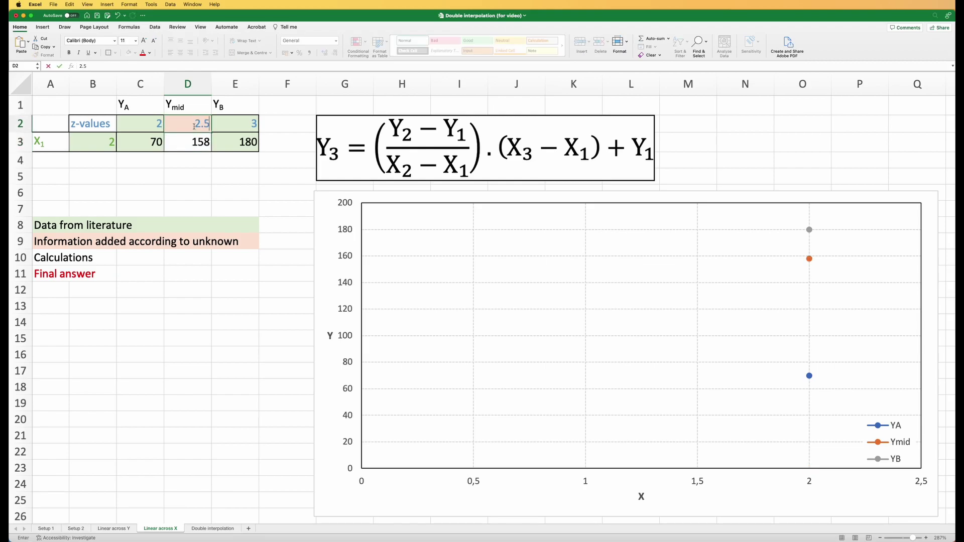
key(BackSpace)
key(BackSpace)
text(,1)
key(Return)
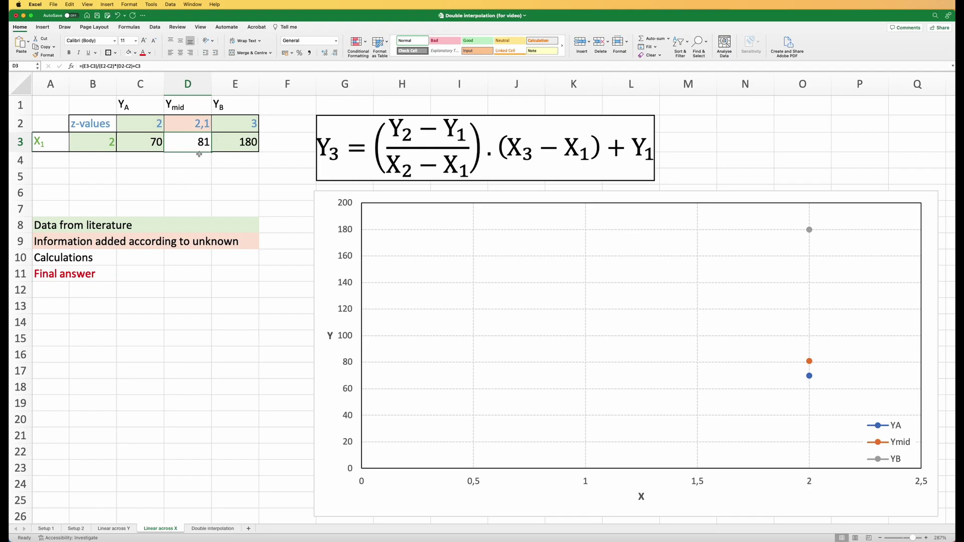
click(179, 175)
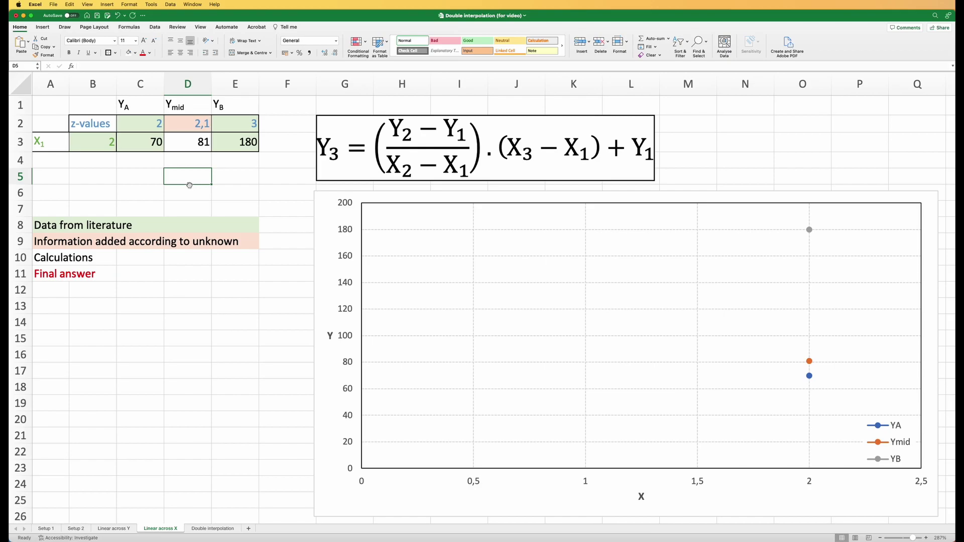
drag(42, 157, 238, 181)
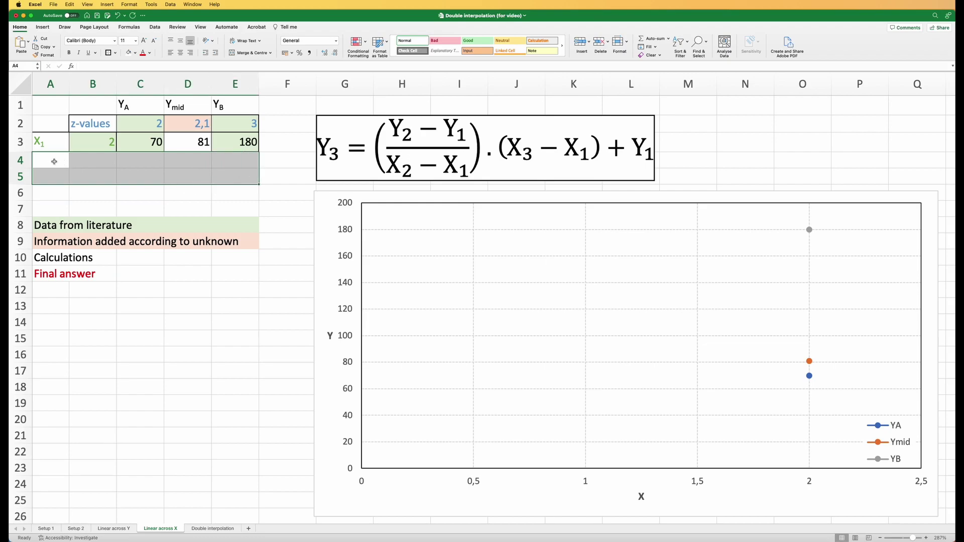
click(187, 118)
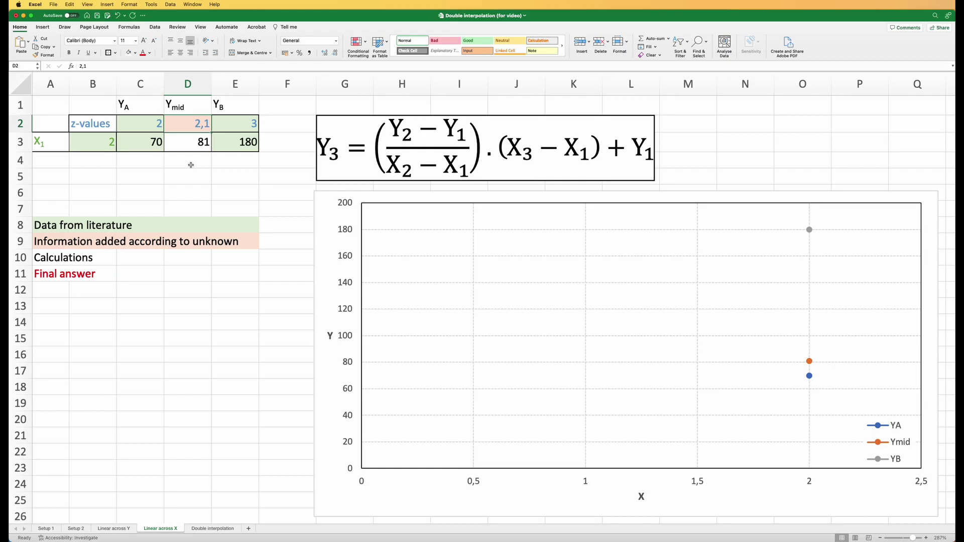
Open the Double interpolation sheet and inspect the X and YA block in A3:C5, including the interpolation formula in C4
click(211, 529)
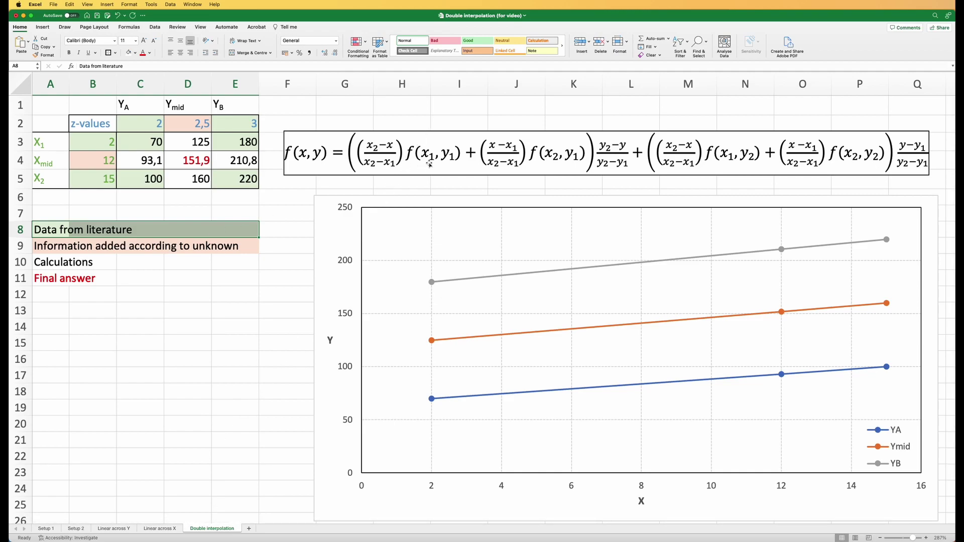
click(175, 299)
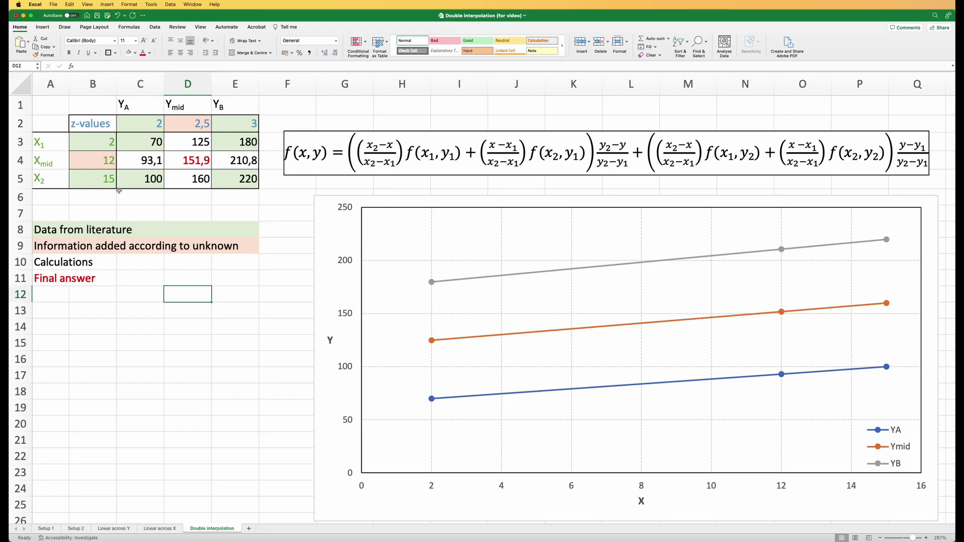
click(49, 120)
drag(46, 144, 139, 182)
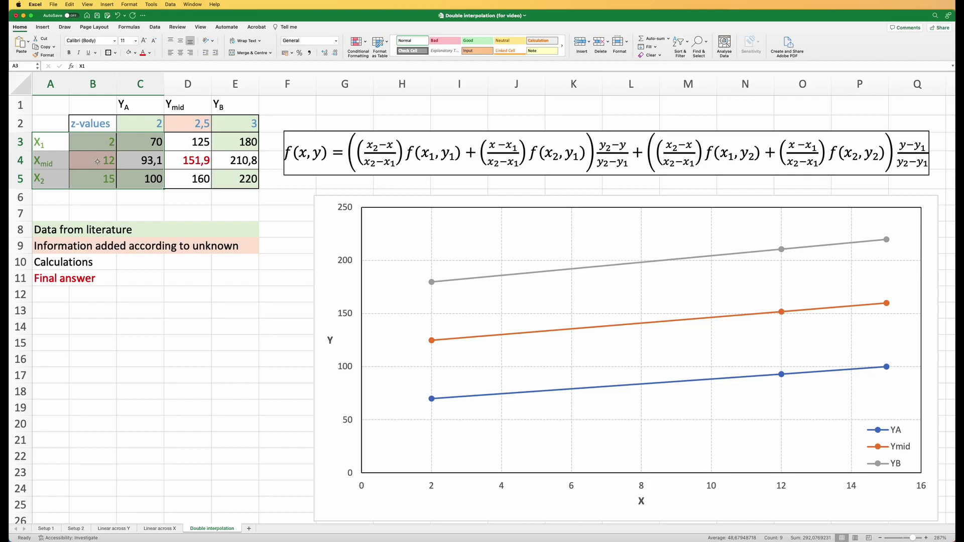
click(137, 162)
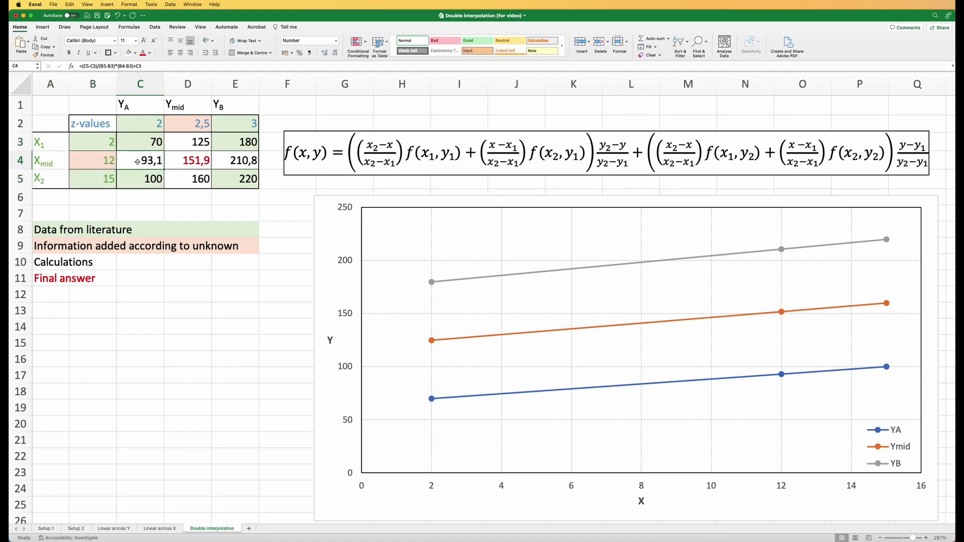
Inspect the z-values and X1 rows in B2:E3, including the interpolation formula across Y in D3
drag(34, 125, 243, 141)
click(157, 123)
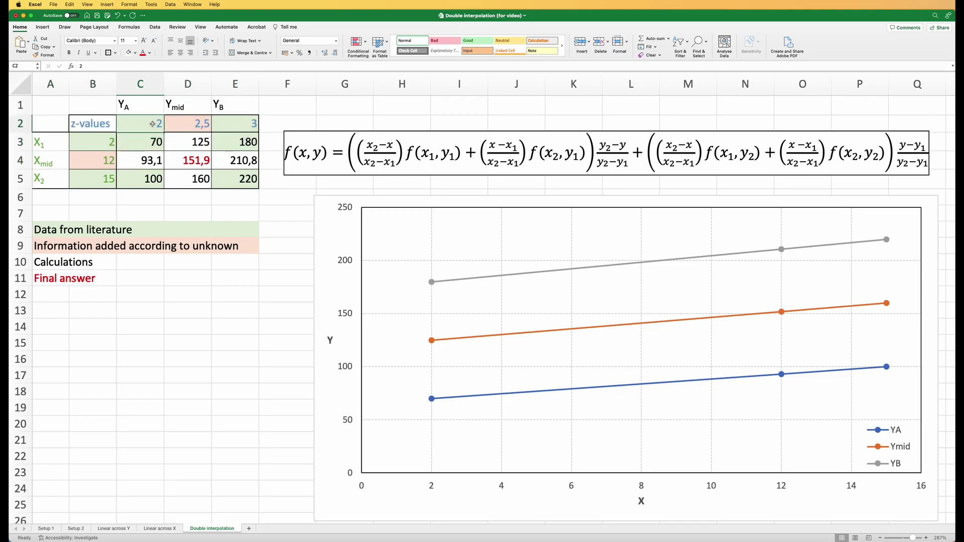
click(230, 125)
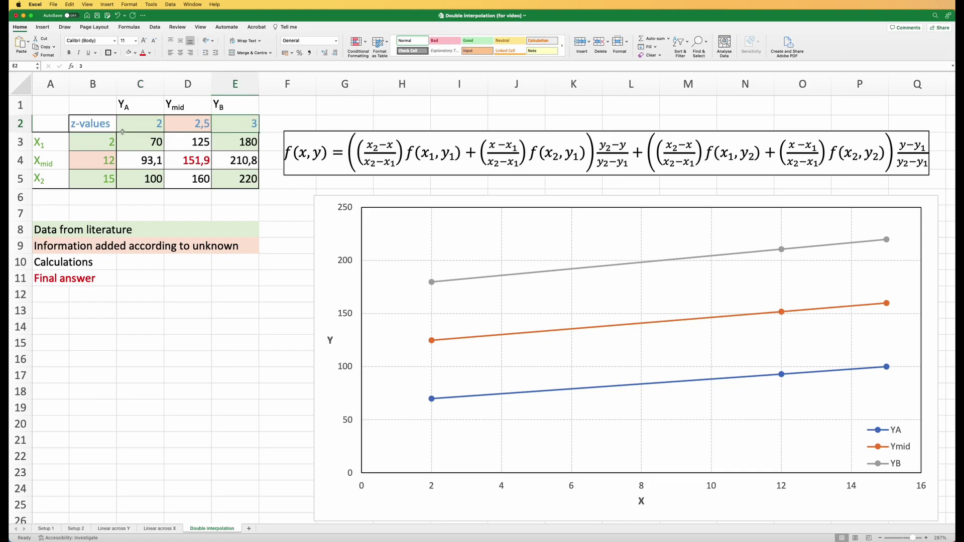
drag(93, 125, 235, 144)
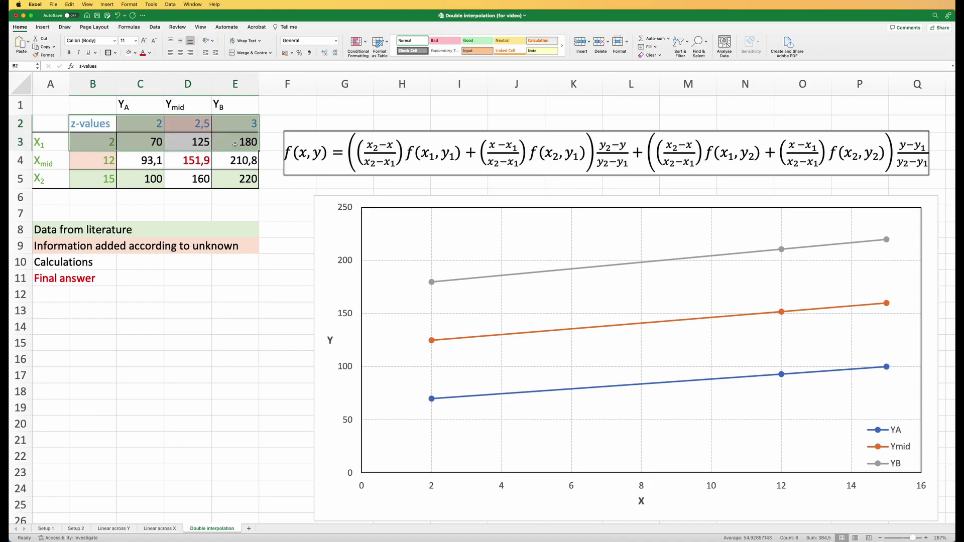
click(190, 145)
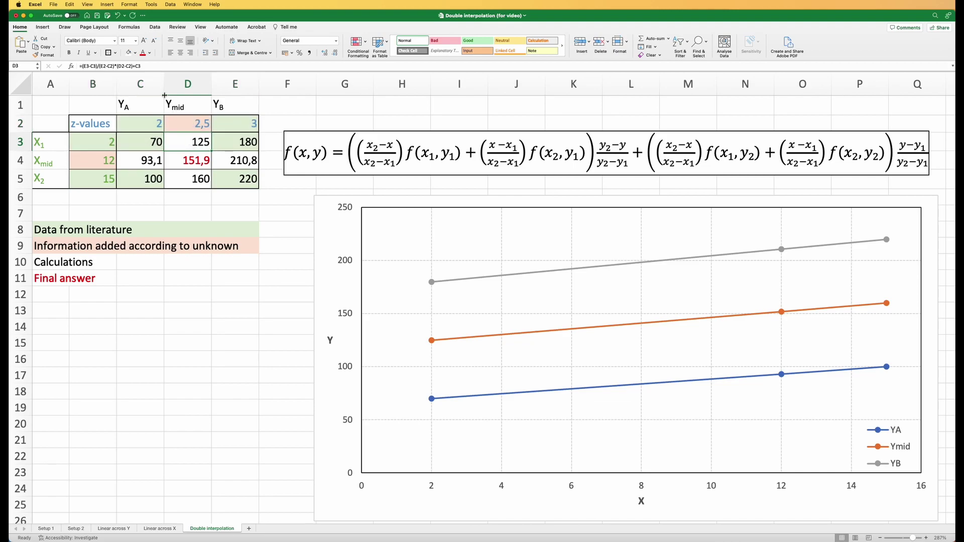
click(156, 66)
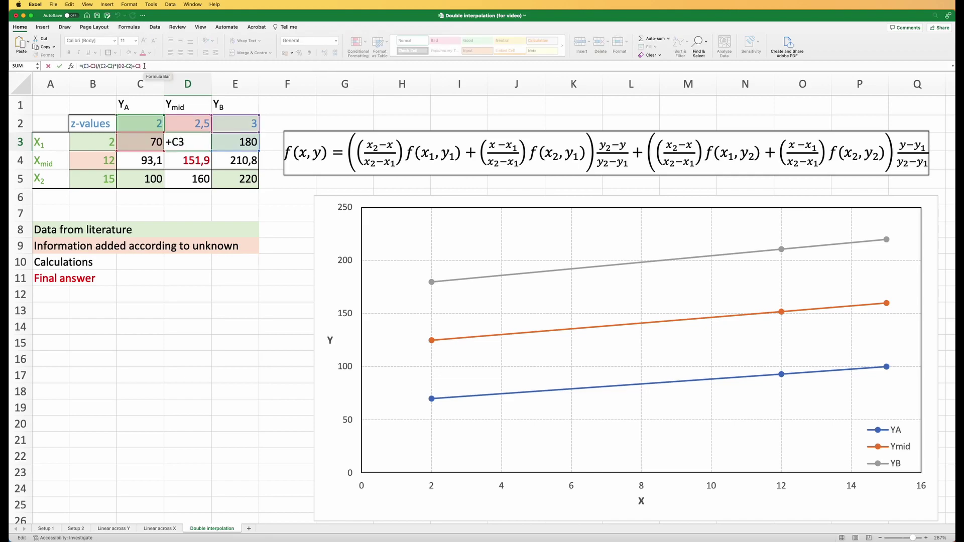
click(181, 205)
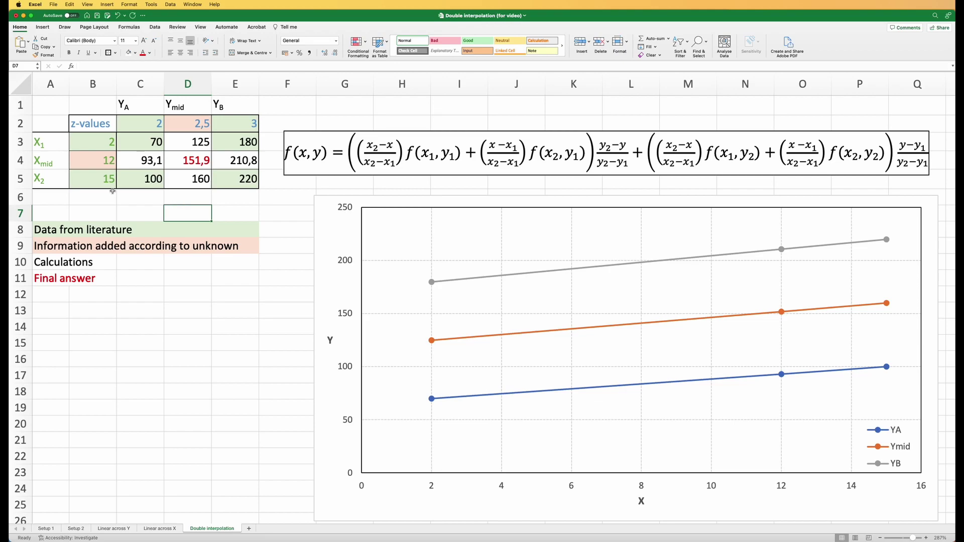
Highlight the Xmid row and the Ymid column, ending on the X1 interpolation cell D3
drag(56, 162, 267, 158)
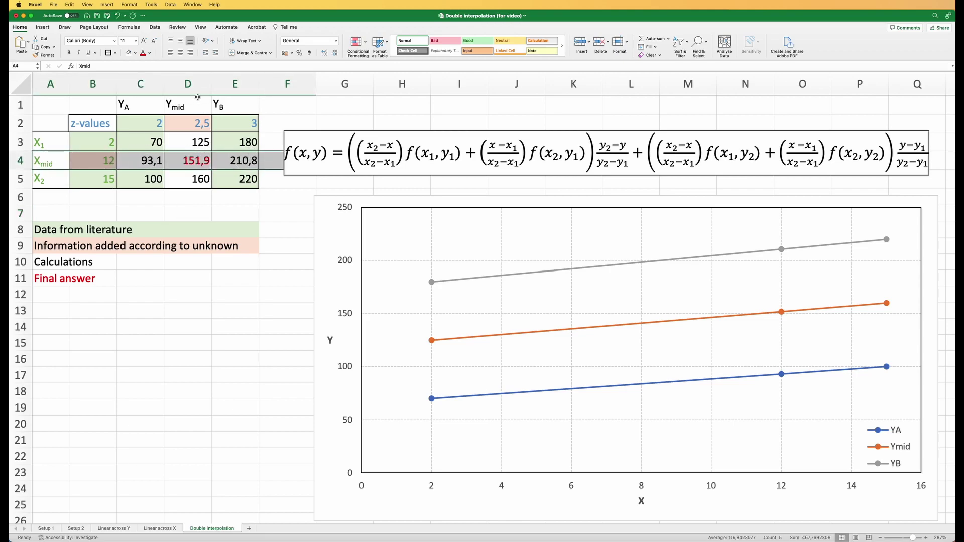
drag(193, 99, 208, 208)
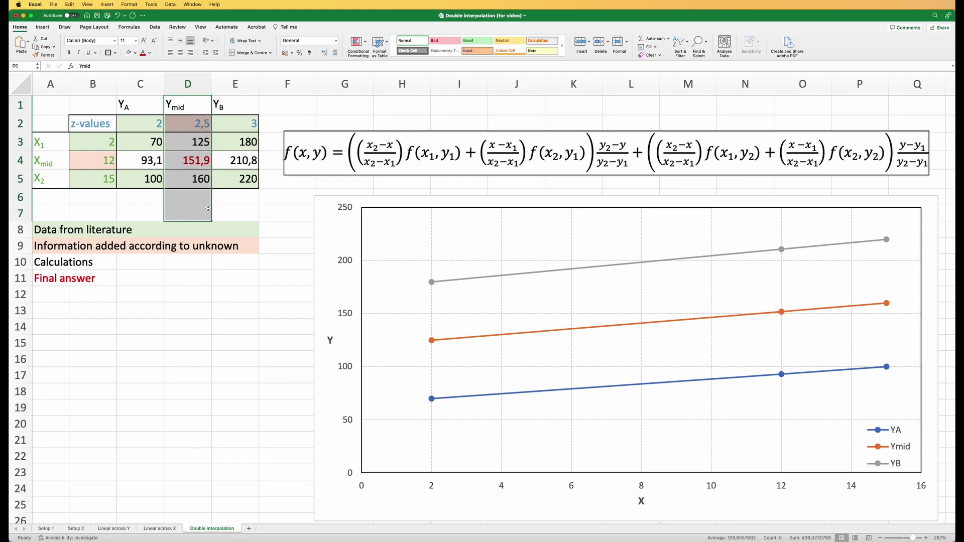
click(195, 143)
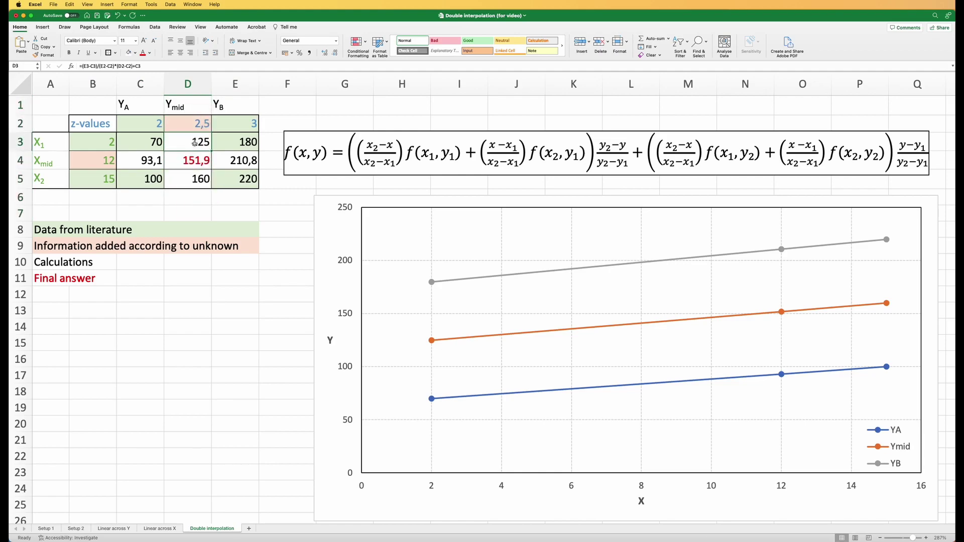
Examine the YA column and trace the cells referenced by the Xmid interpolation formula in C4
click(146, 164)
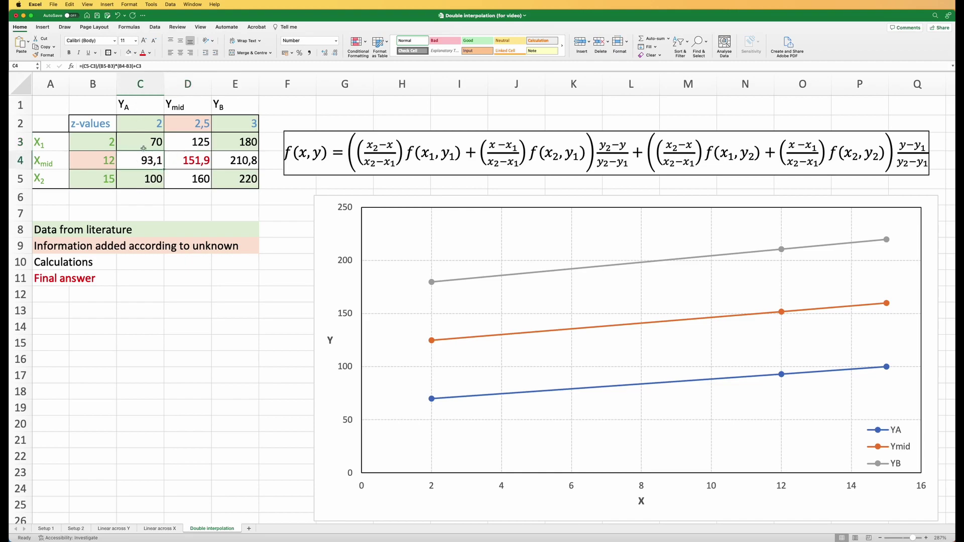
click(140, 89)
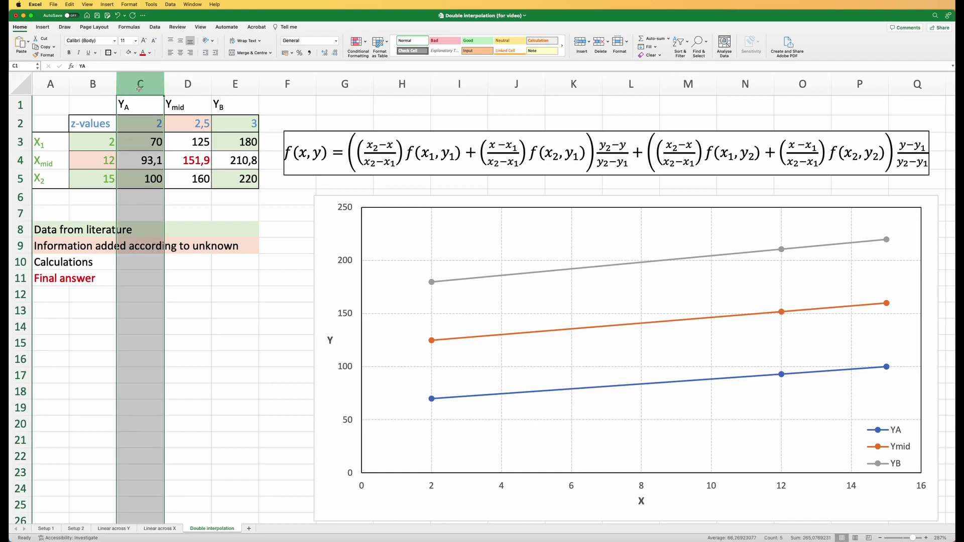
click(146, 164)
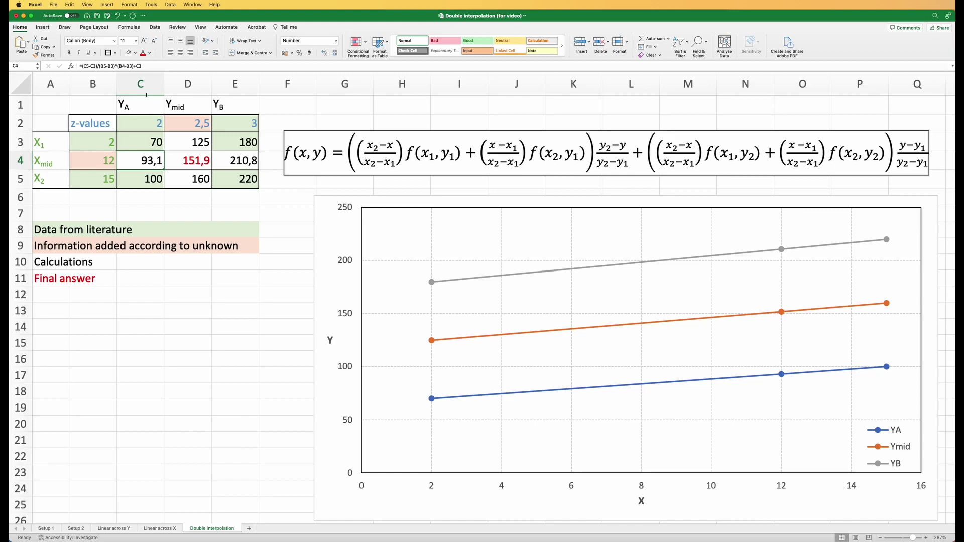
click(144, 66)
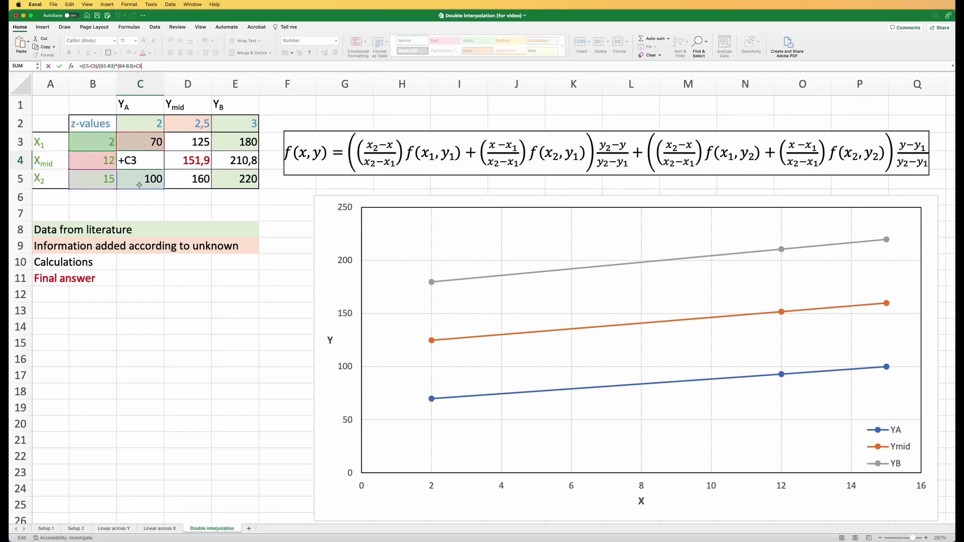
key(Return)
Examine the YB column and trace the cells referenced by the Xmid interpolation formula in E4
click(234, 84)
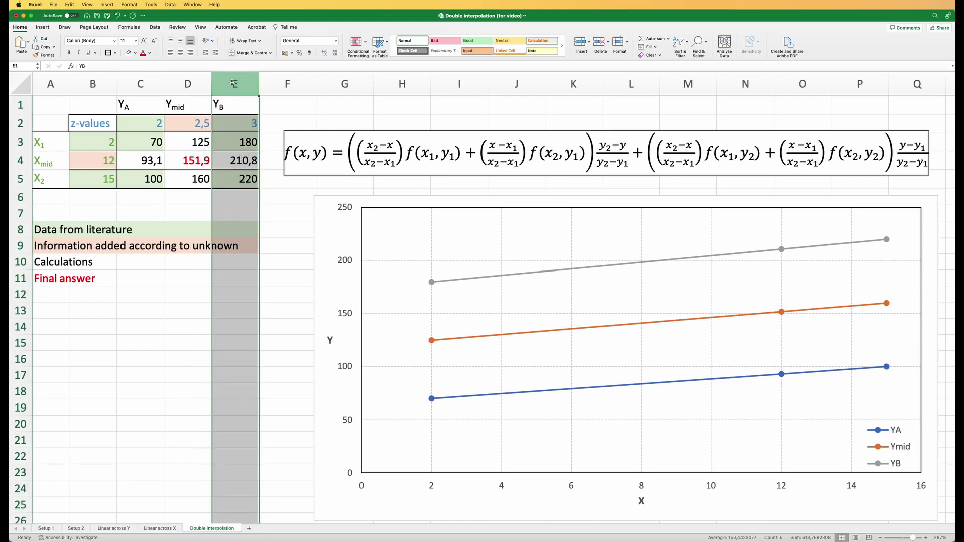
click(234, 165)
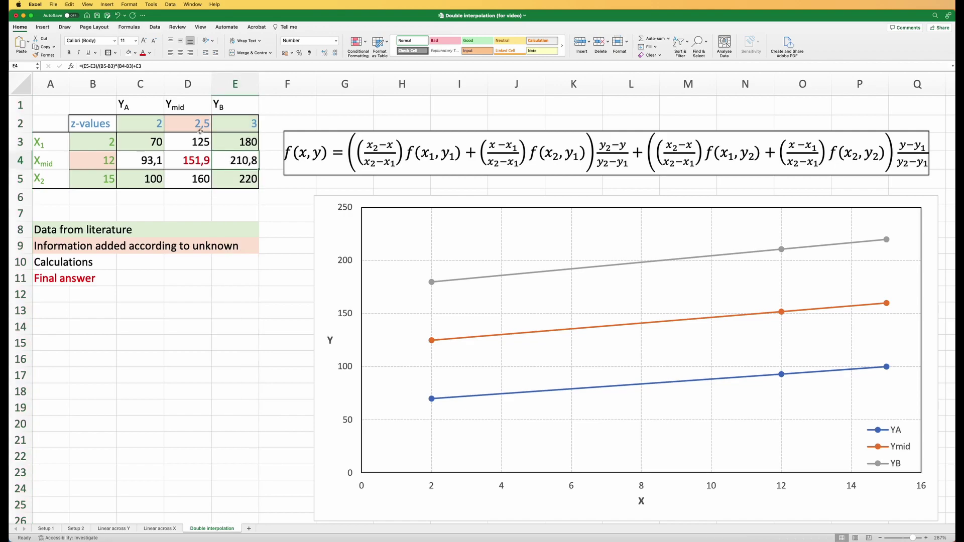
click(166, 65)
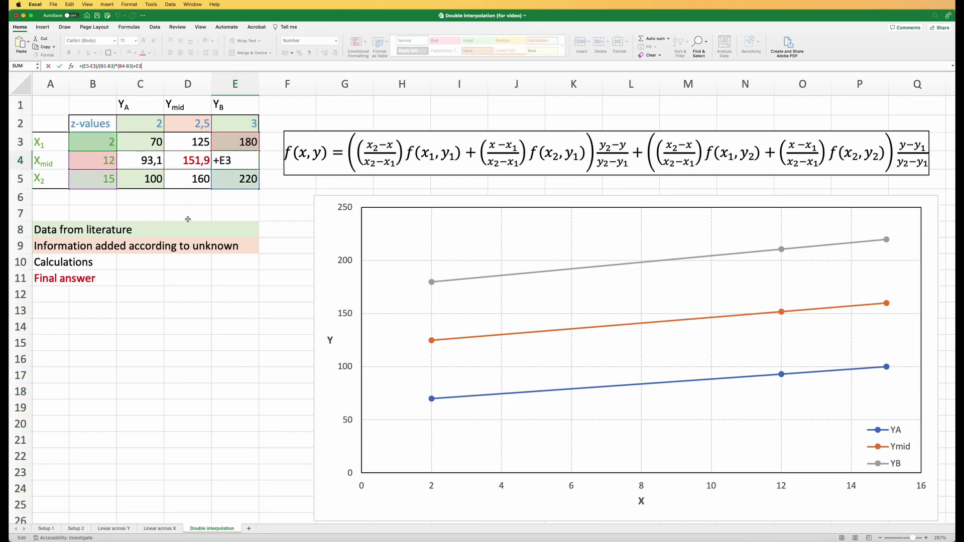
click(191, 219)
Highlight the X1 and X2 rows and inspect the Ymid interpolation formula in D5
click(22, 143)
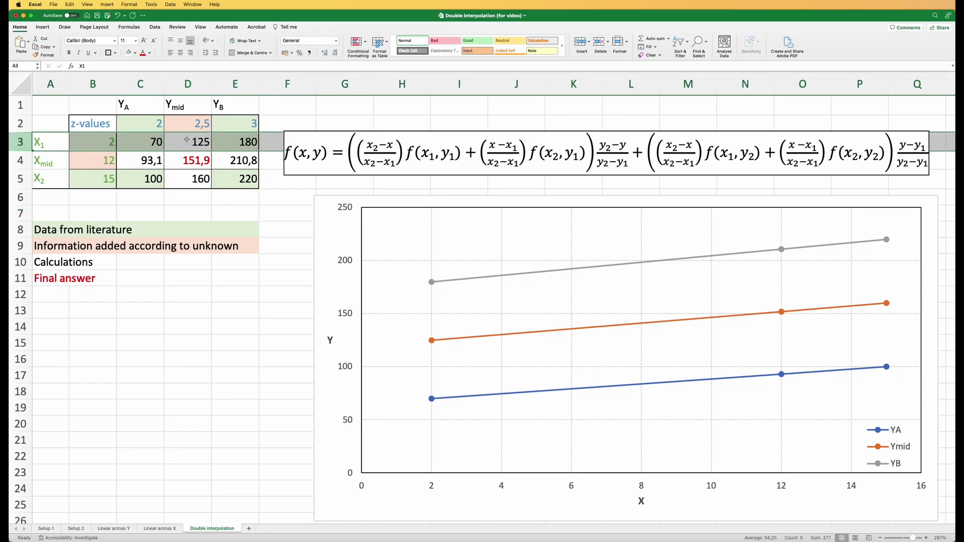
click(19, 179)
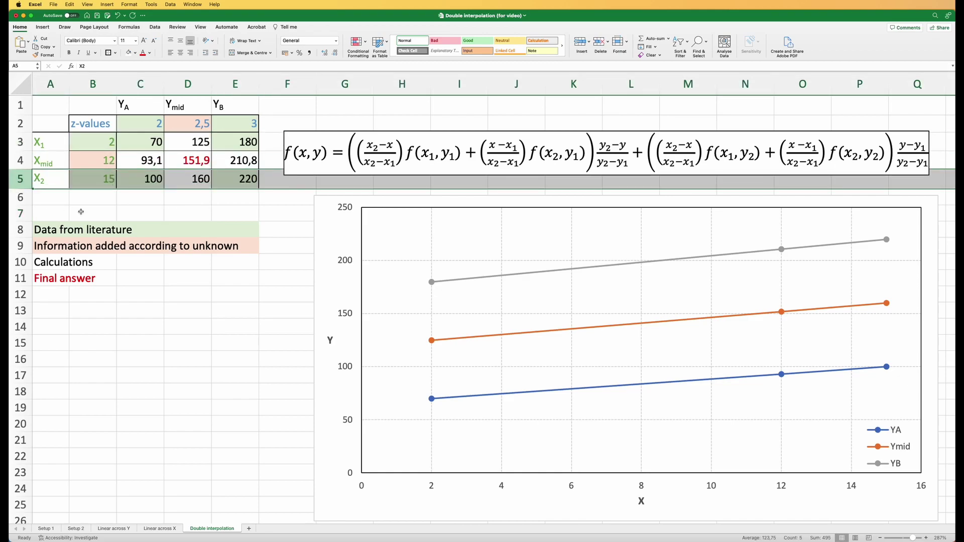
click(197, 179)
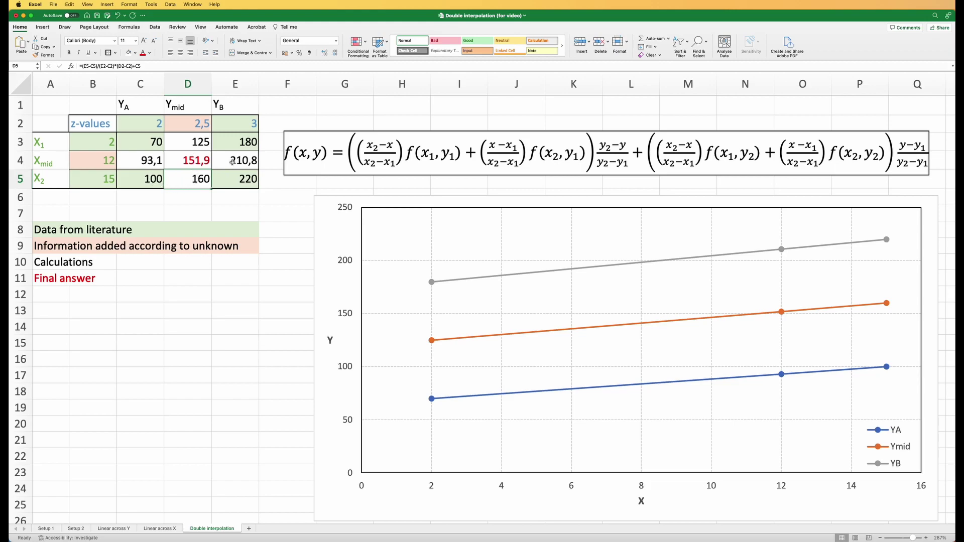
Open the final-answer formula in D4 to trace its references, leaving it unedited
click(186, 160)
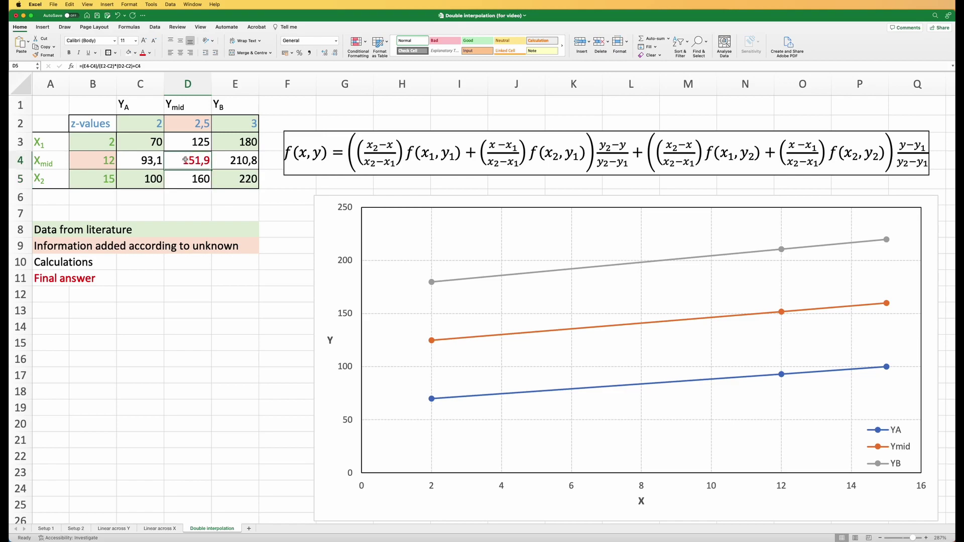
click(157, 65)
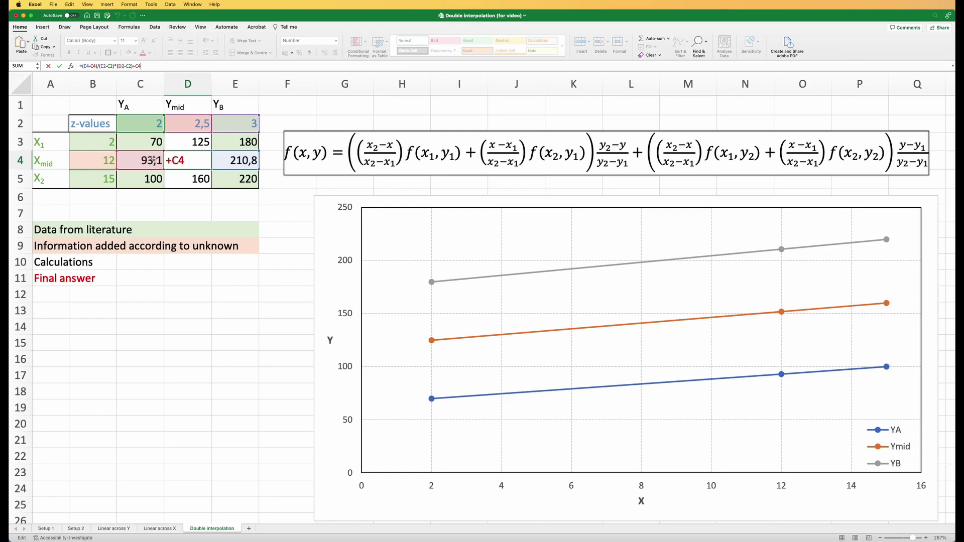
click(184, 203)
click(184, 161)
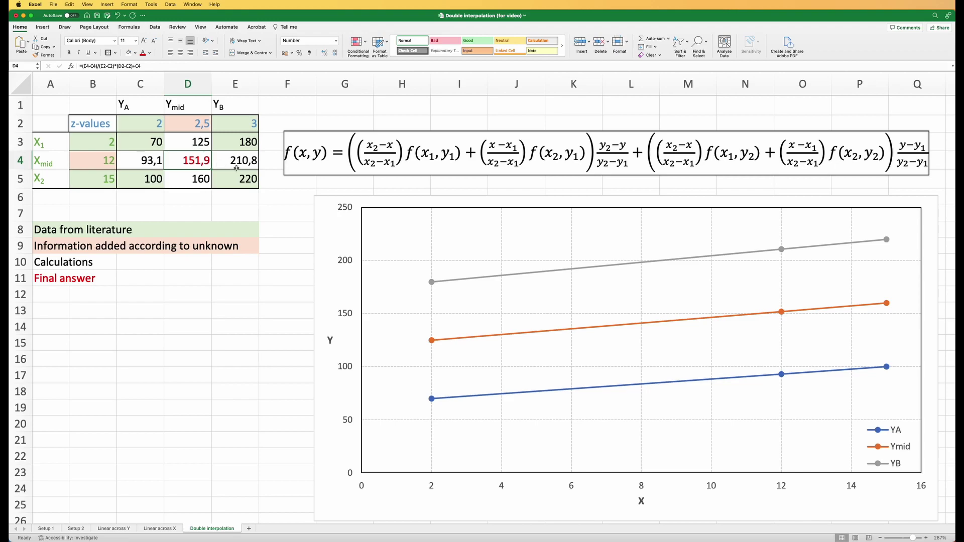
Compare the interpolation formulas in D3, E4, D5 and C4 with the final-answer formula in D4
click(193, 146)
click(231, 163)
click(192, 183)
click(145, 160)
click(199, 161)
click(142, 161)
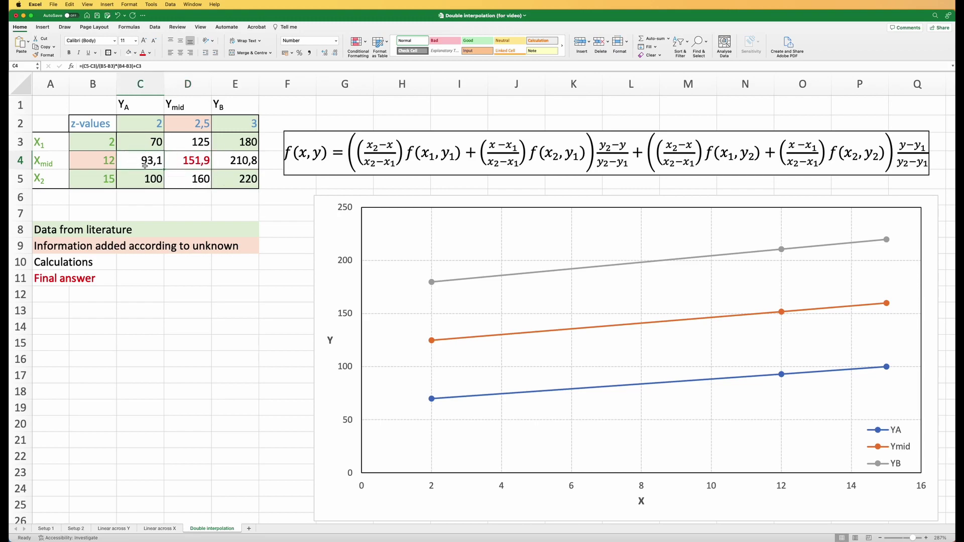
click(189, 185)
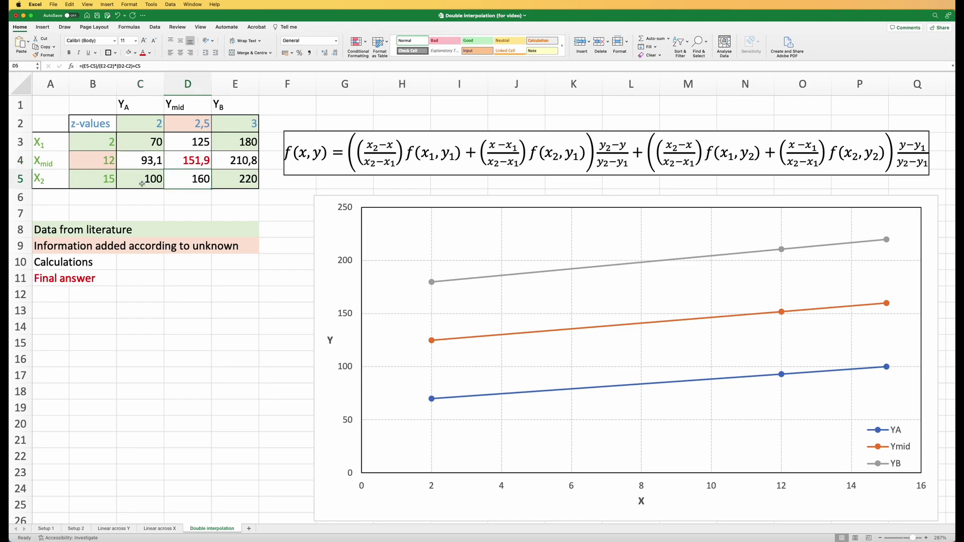
click(195, 180)
click(199, 160)
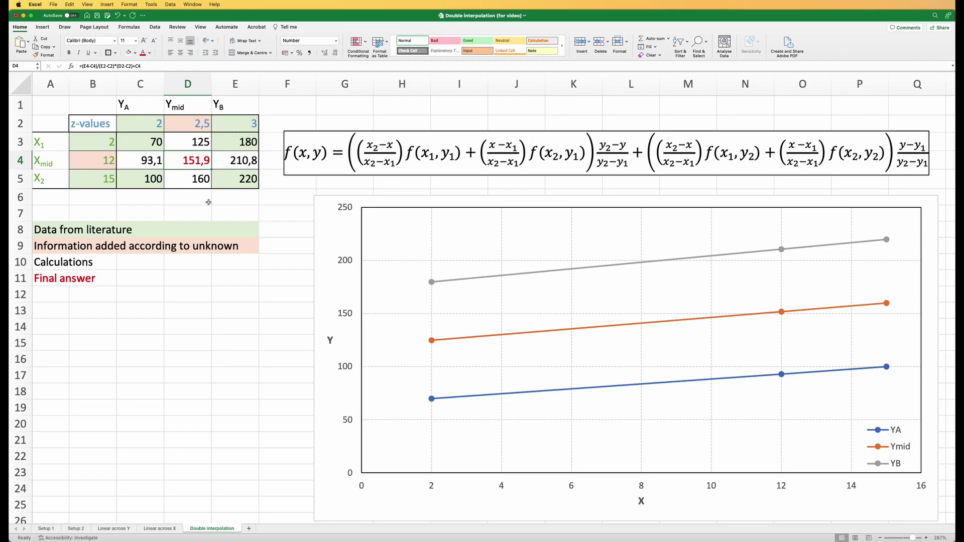
Set the Xmid z-value in B4 to 14
click(104, 163)
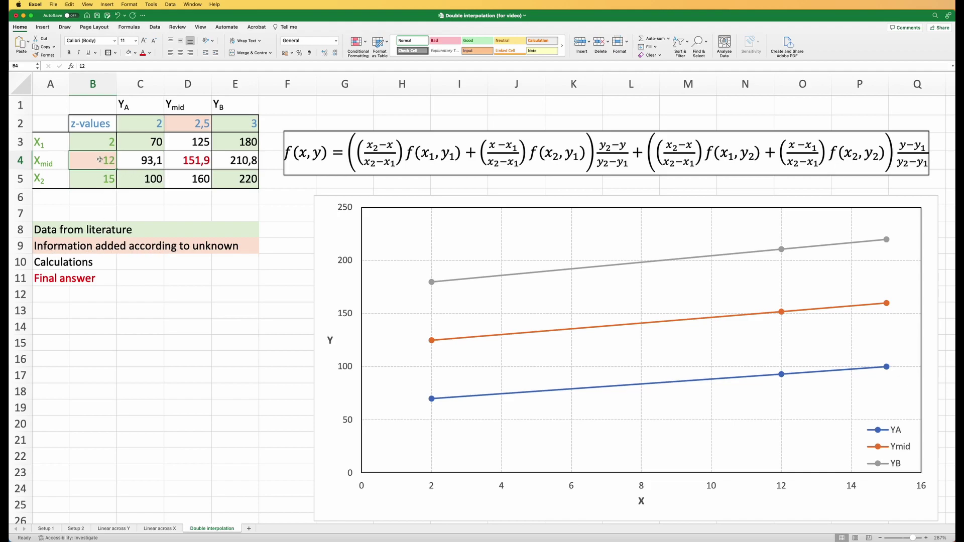
text(14)
key(Return)
Set the Ymid z-value in D2 to 2,6, using a decimal comma
key(Right)
key(Right)
key(Right)
key(Left)
key(Up)
key(Up)
key(Up)
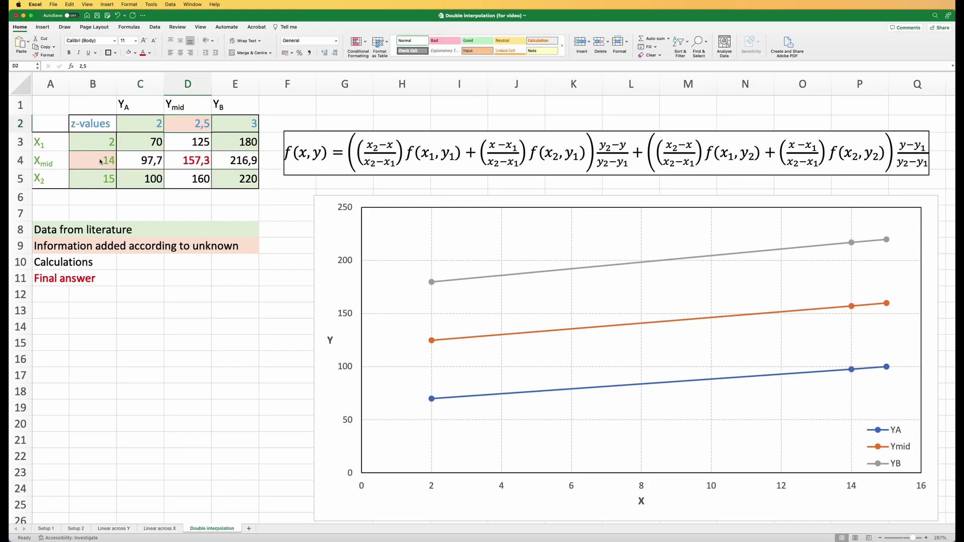
text(2,)
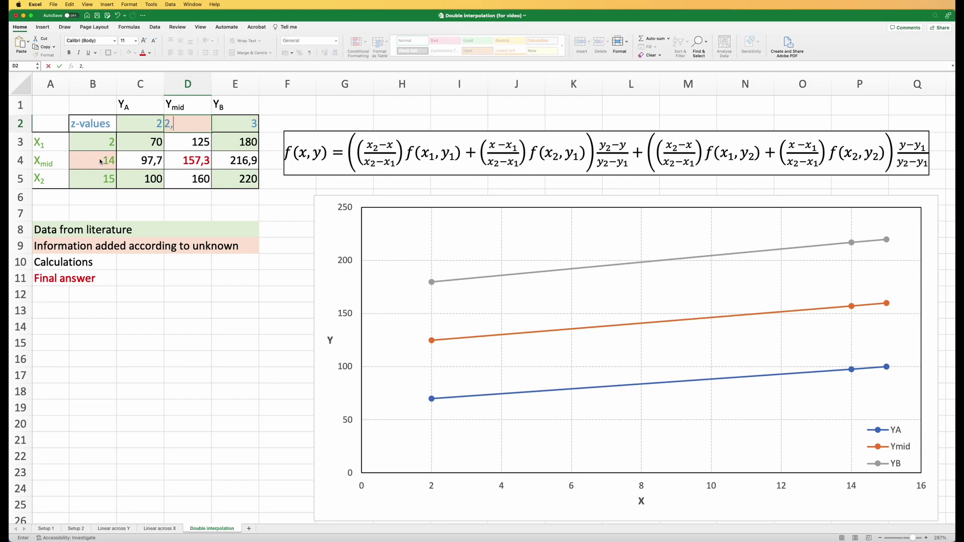
text(6)
key(Return)
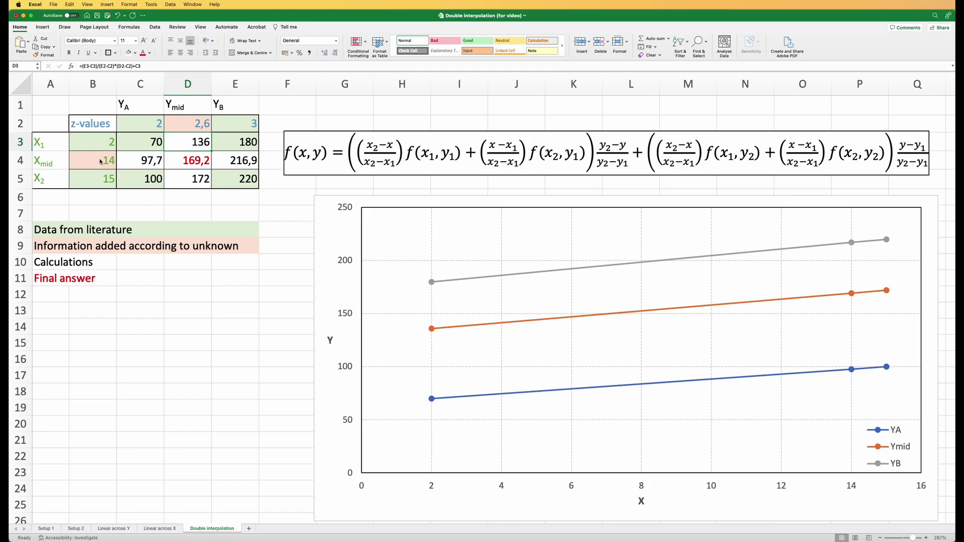
Set the Xmid z-value in B4 to 16, beyond the X2 z-value, to try extrapolation
click(100, 160)
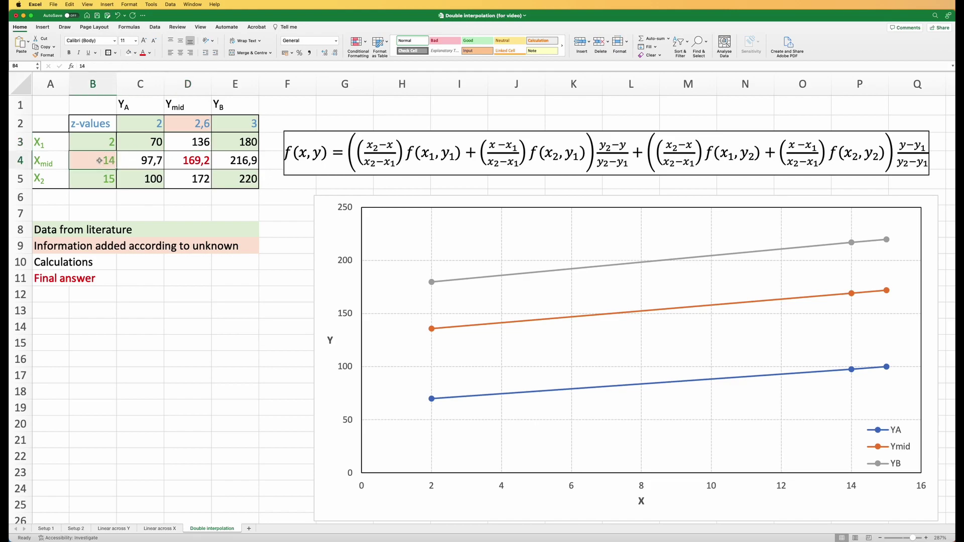
text(16)
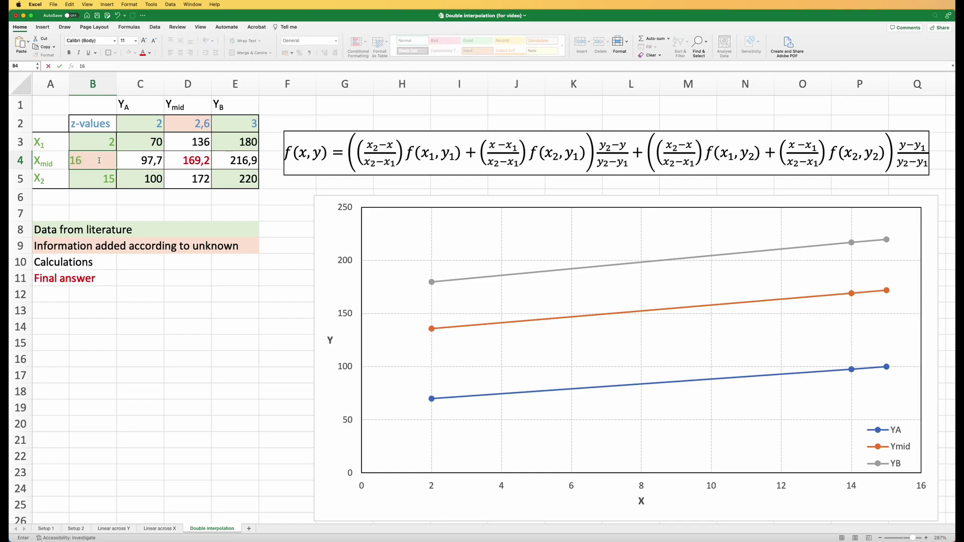
key(Tab)
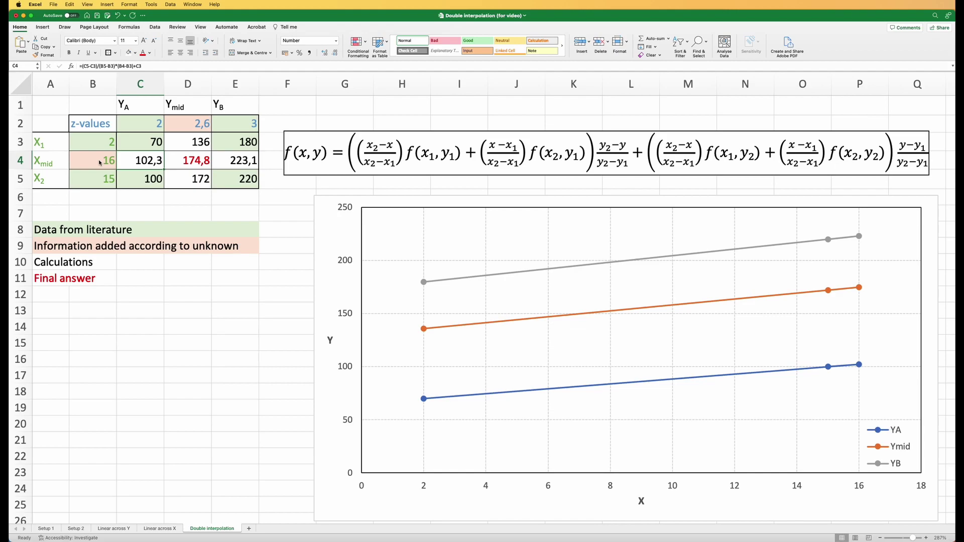
Compare the X1, Xmid and X2 z-values in B3:B5 and select the Xmid z-value in B4
key(Right)
key(Left)
key(Left)
key(Up)
key(shift+Down)
key(shift+Down)
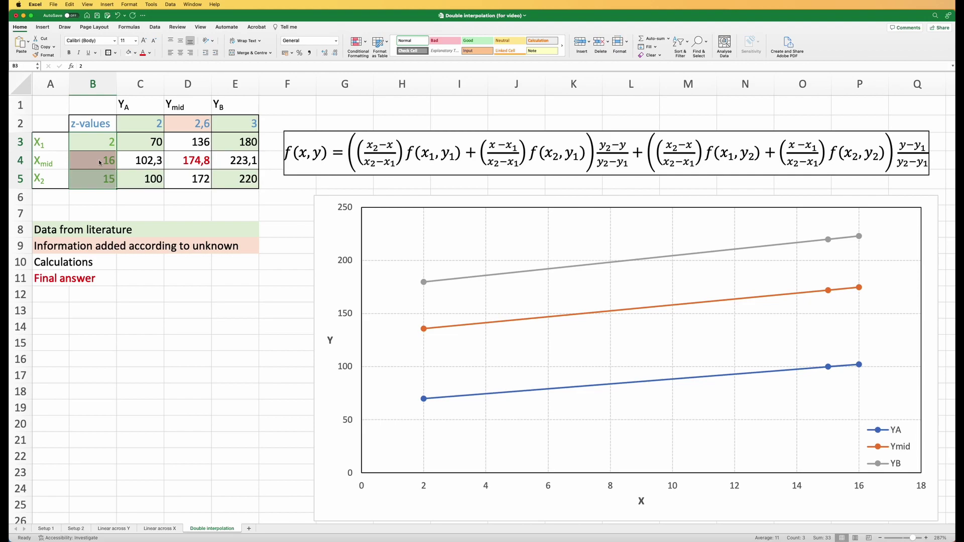
key(Down)
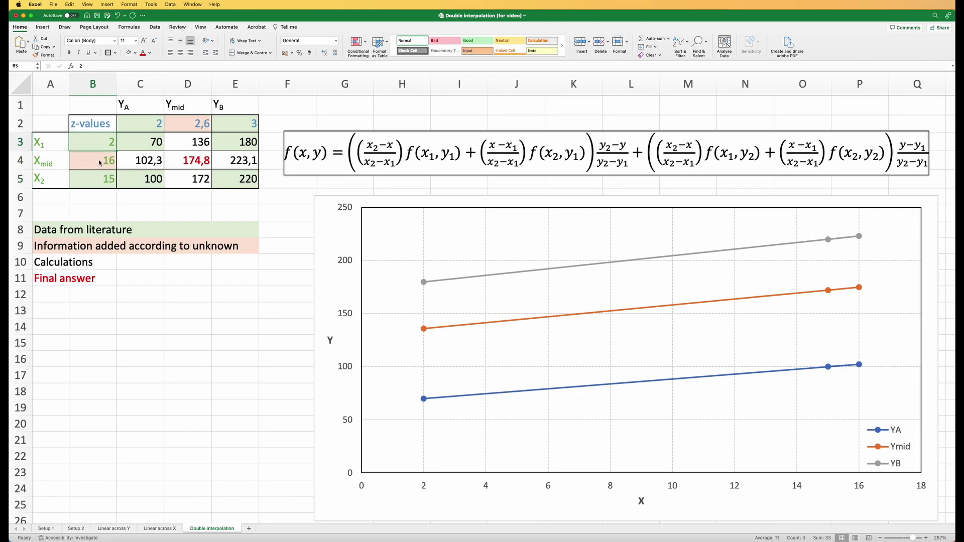
drag(100, 162, 92, 204)
click(95, 163)
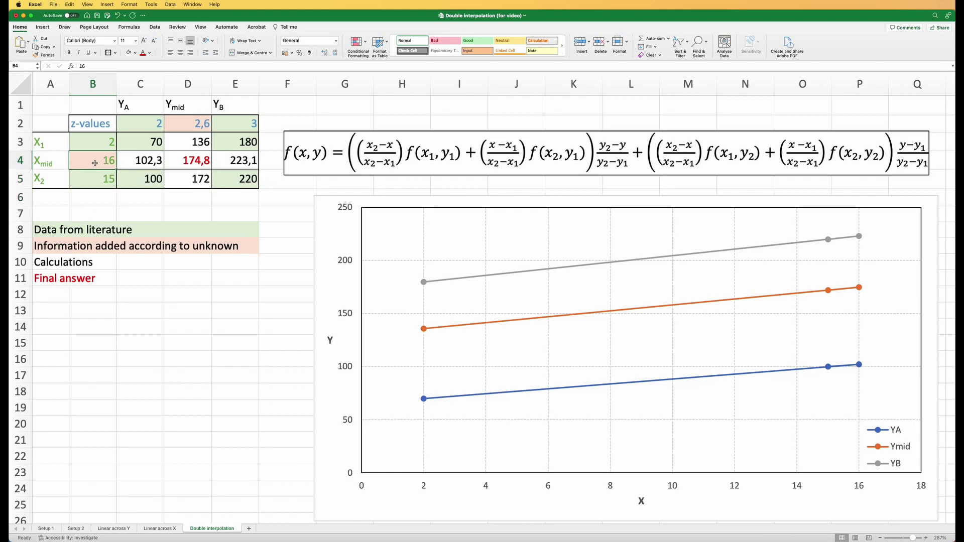
Set the Xmid z-value in B4 to 200 and the Ymid z-value in D2 to 5 to extrapolate beyond both data ranges
text(200)
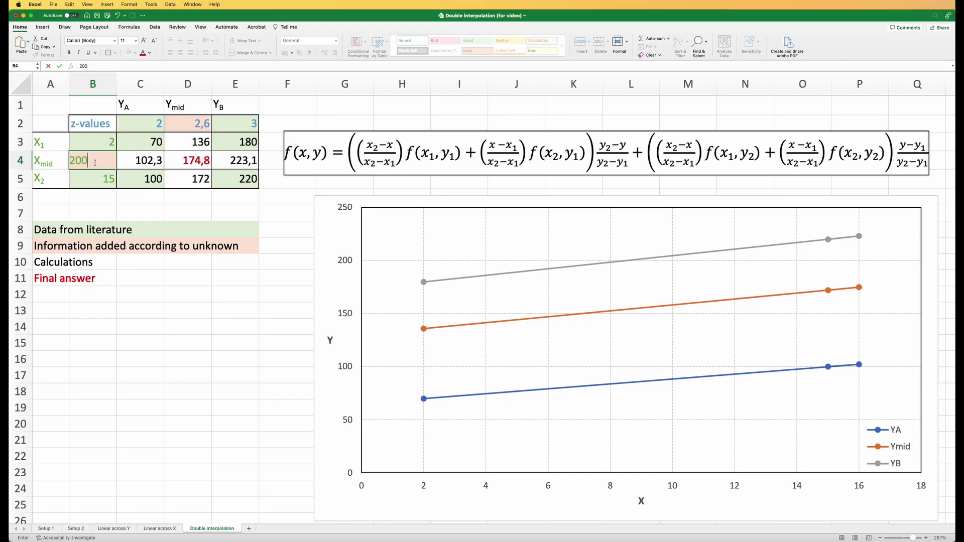
key(Return)
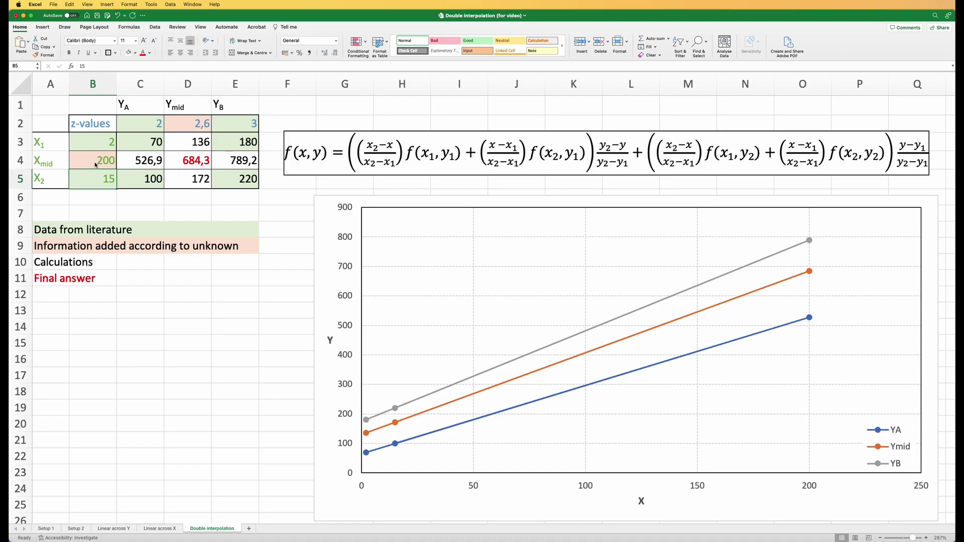
click(184, 125)
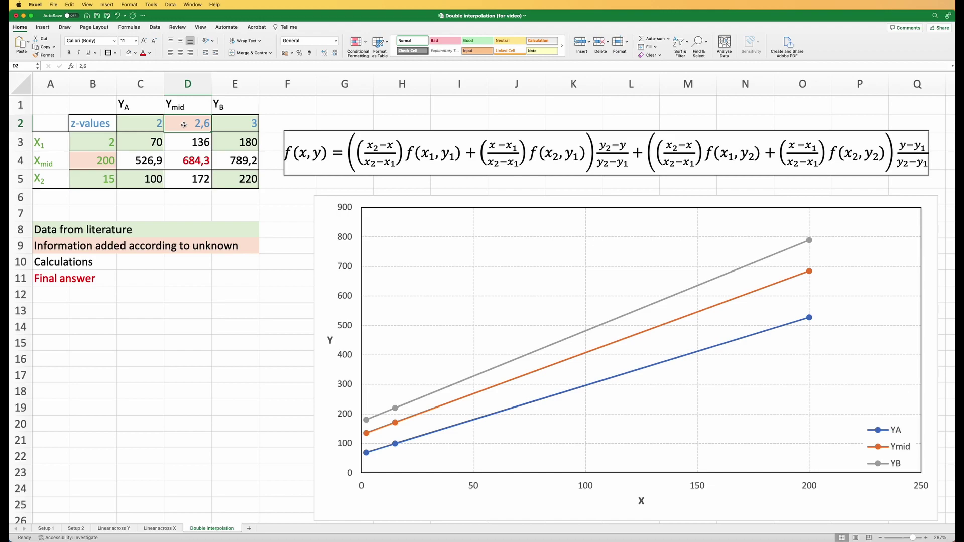
text(5)
key(Return)
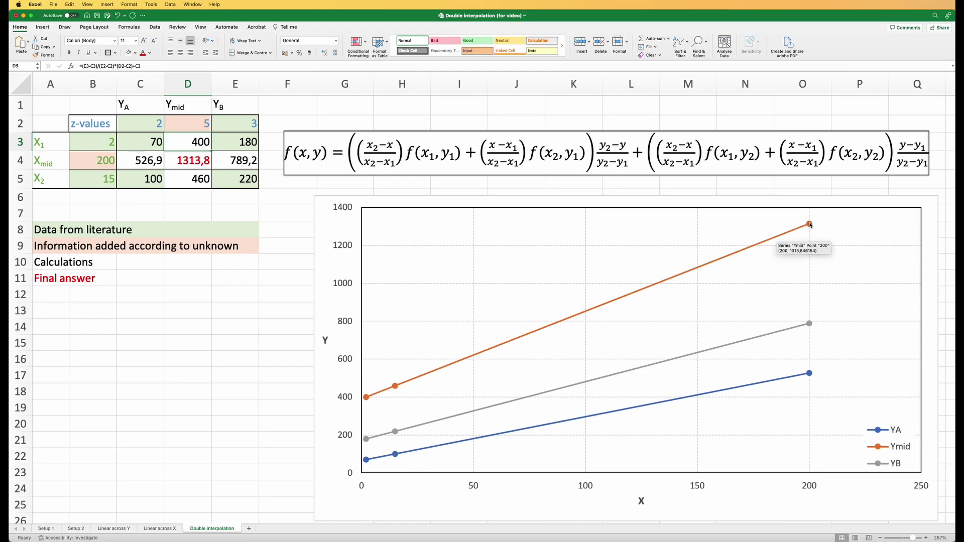
Examine the extrapolated Ymid line in the chart at X = 200, including its source data, and deselect the chart
click(810, 486)
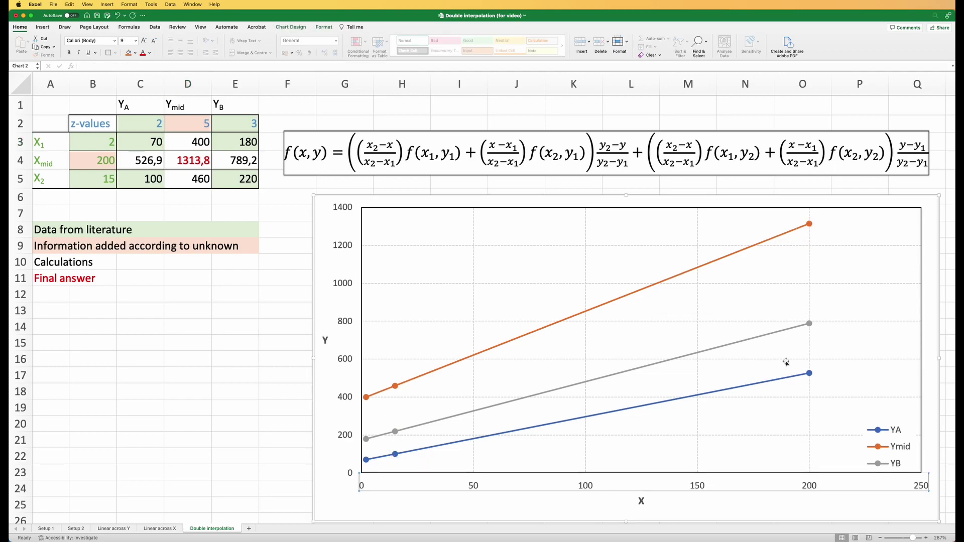
click(462, 360)
click(685, 273)
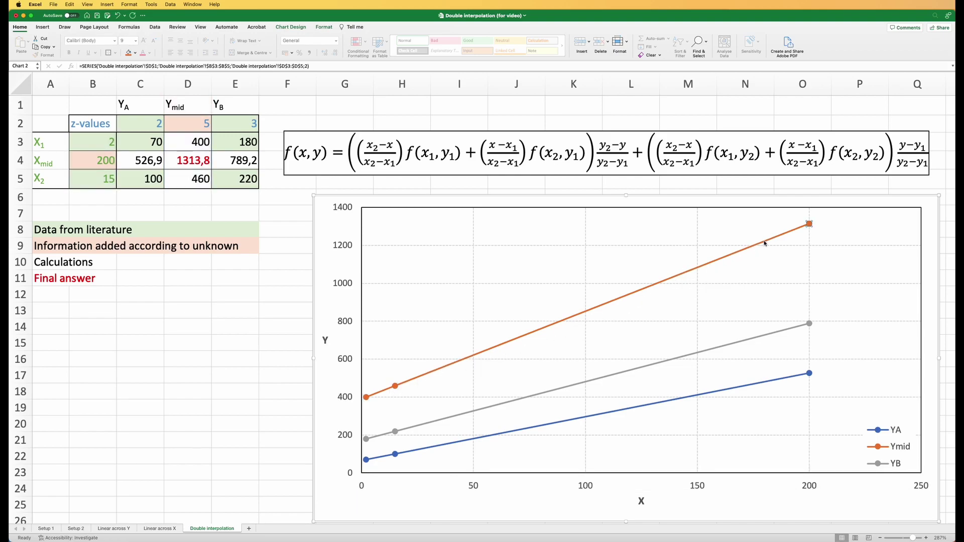
mouse_move(766, 244)
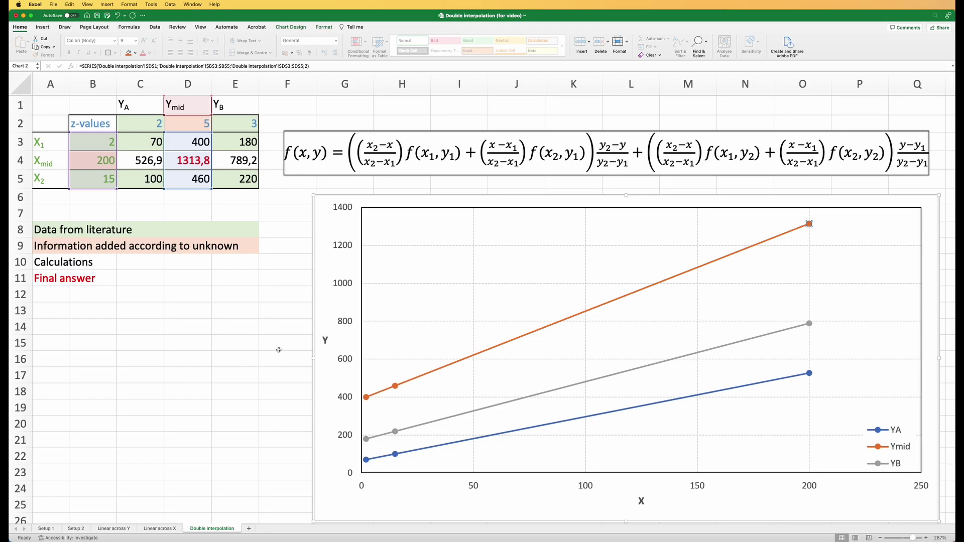
click(58, 111)
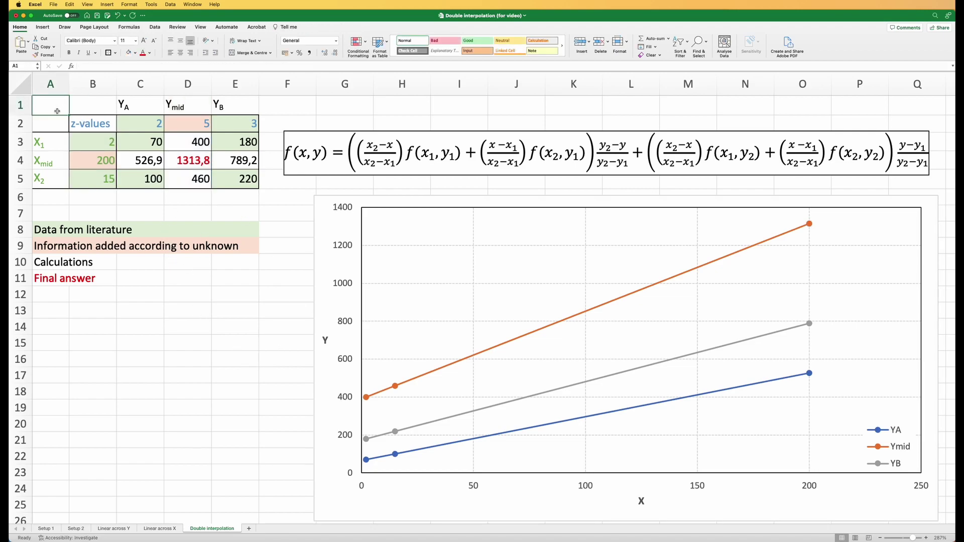